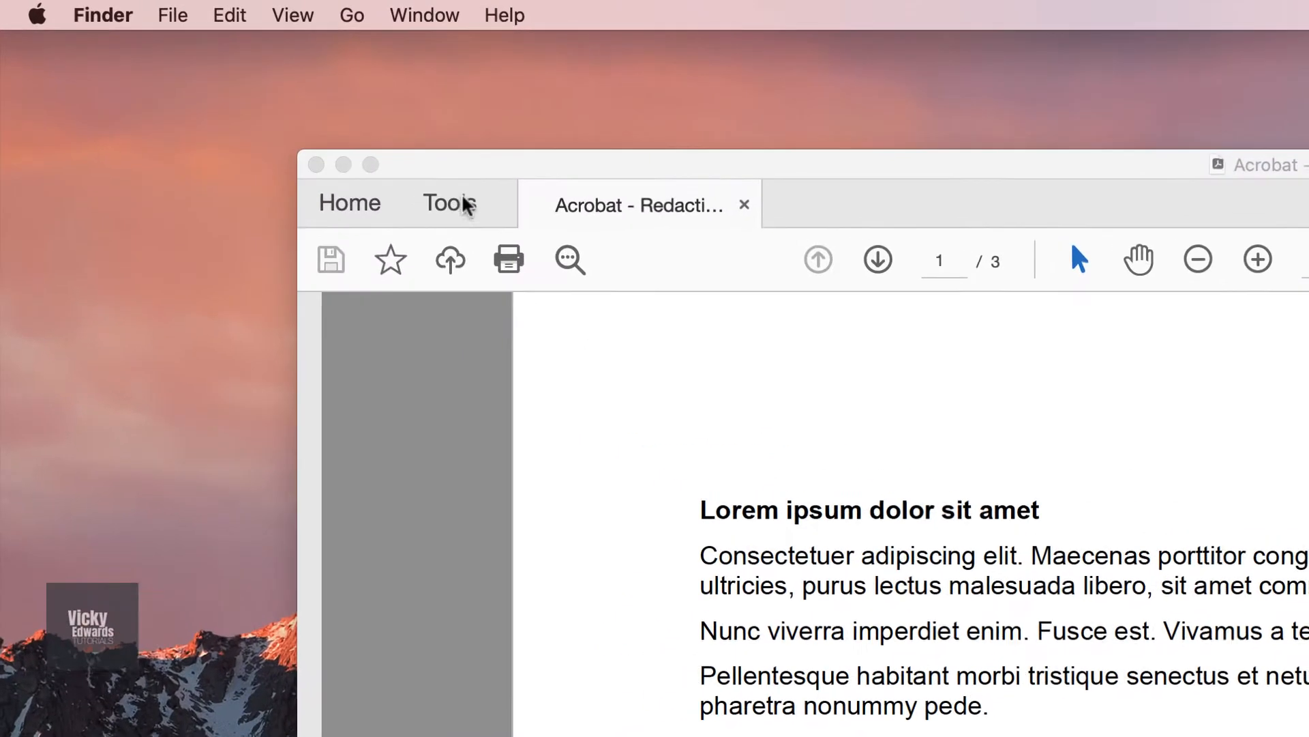
Search the available tools for "redact" and start the Redact Text & Images tool on the open PDF.
left_click(215, 96)
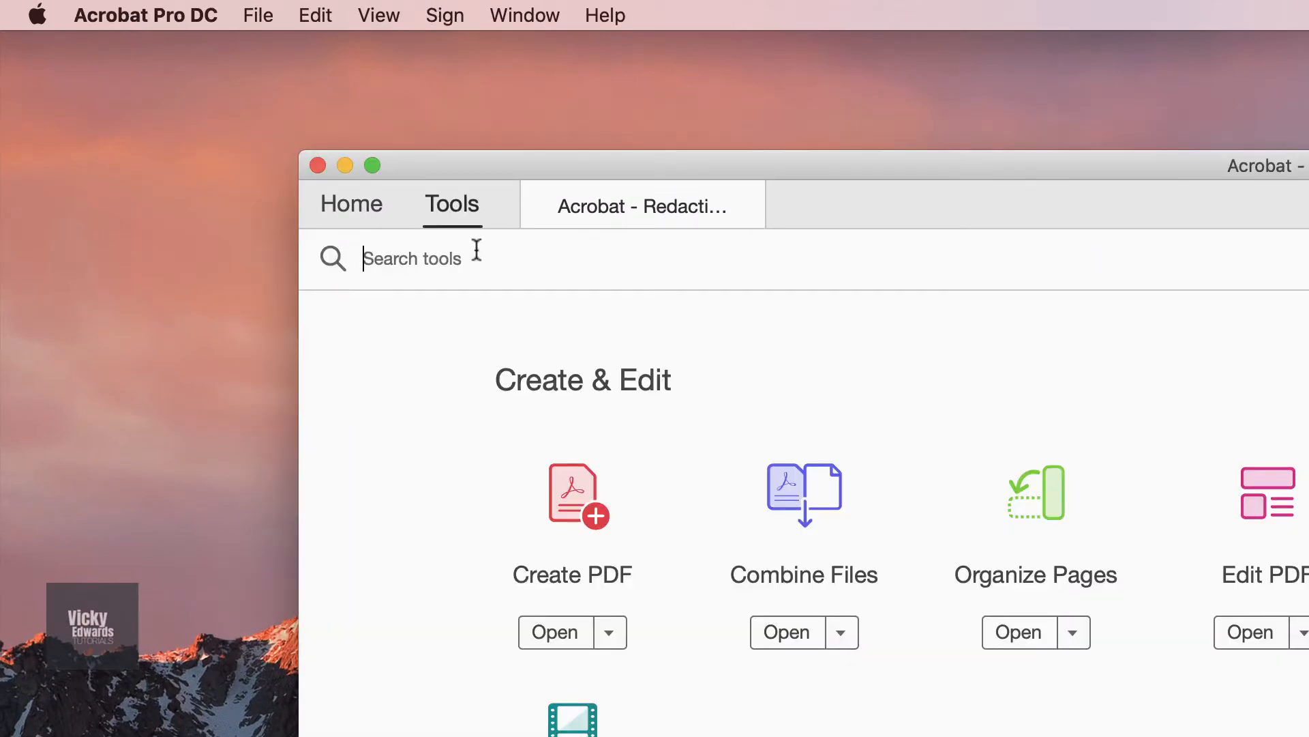
type("redact")
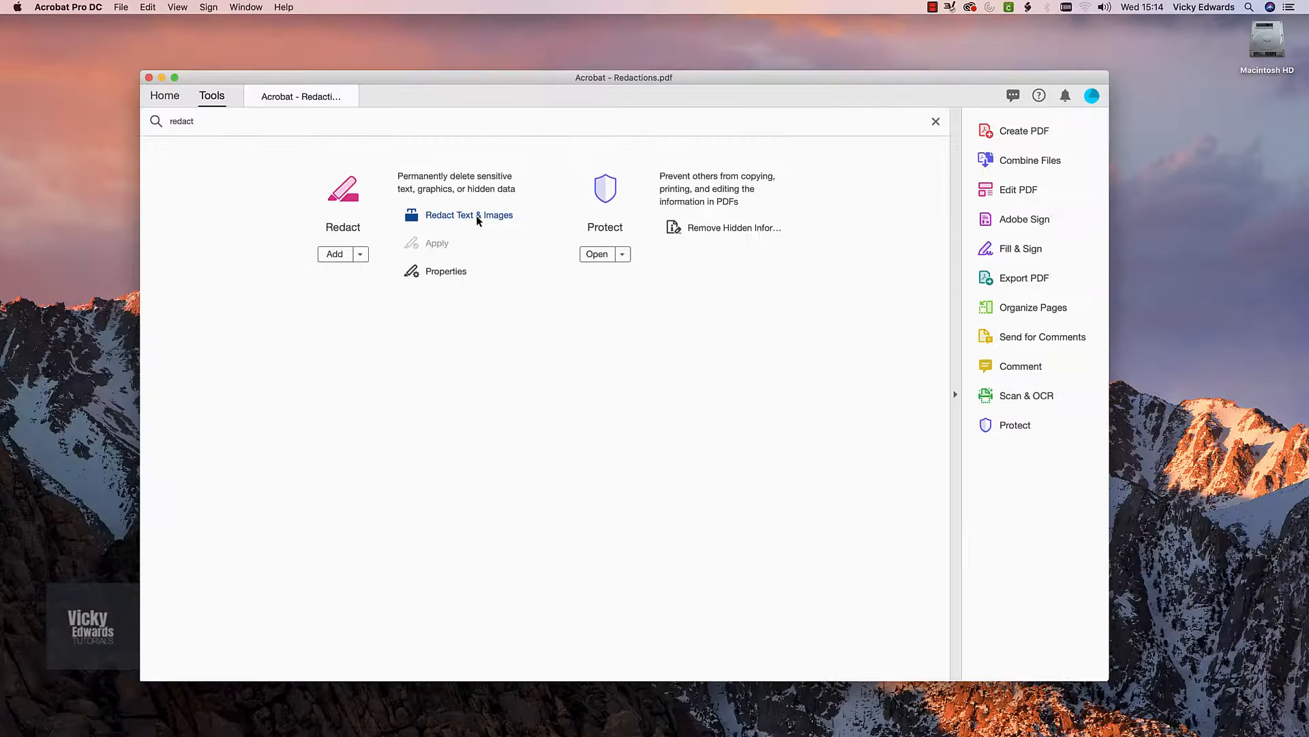
left_click(1009, 458)
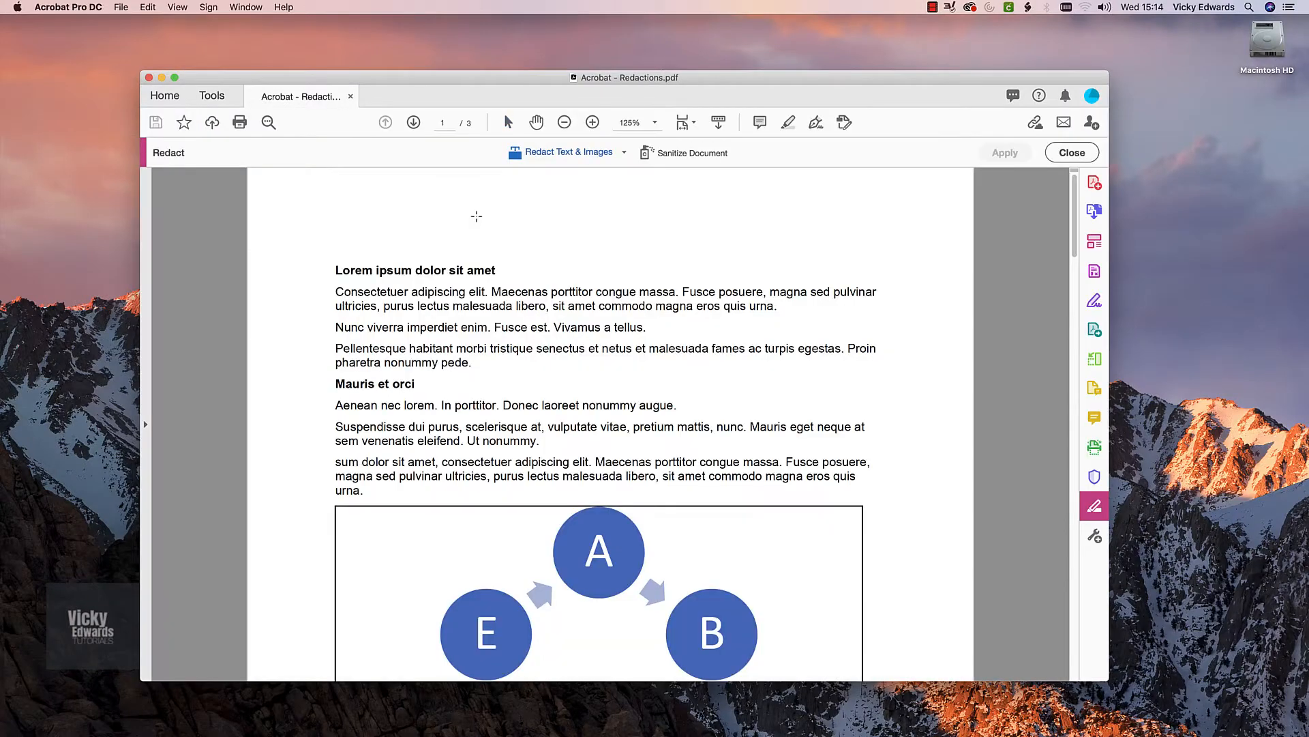
Review the redaction tool's appearance properties, including fill colour, overlay text and mark outline, and close them.
left_click(625, 156)
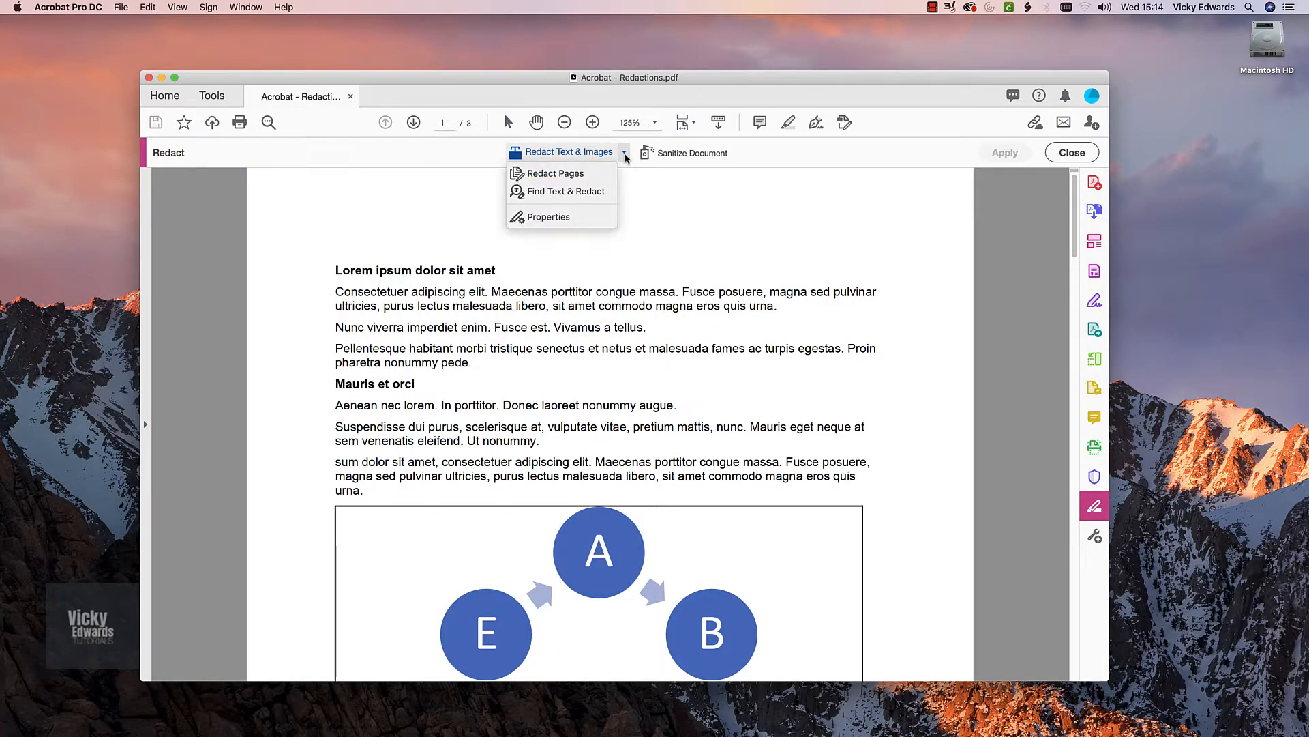
left_click(586, 217)
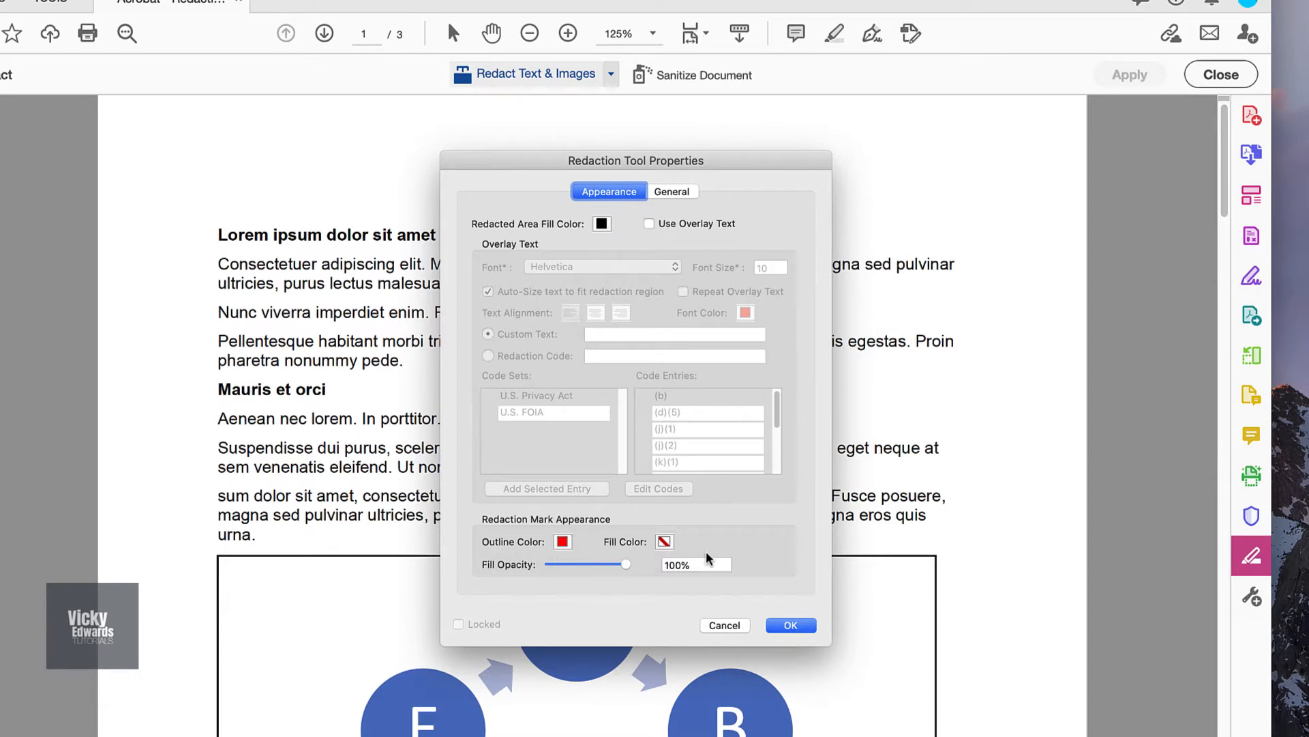
left_click(791, 626)
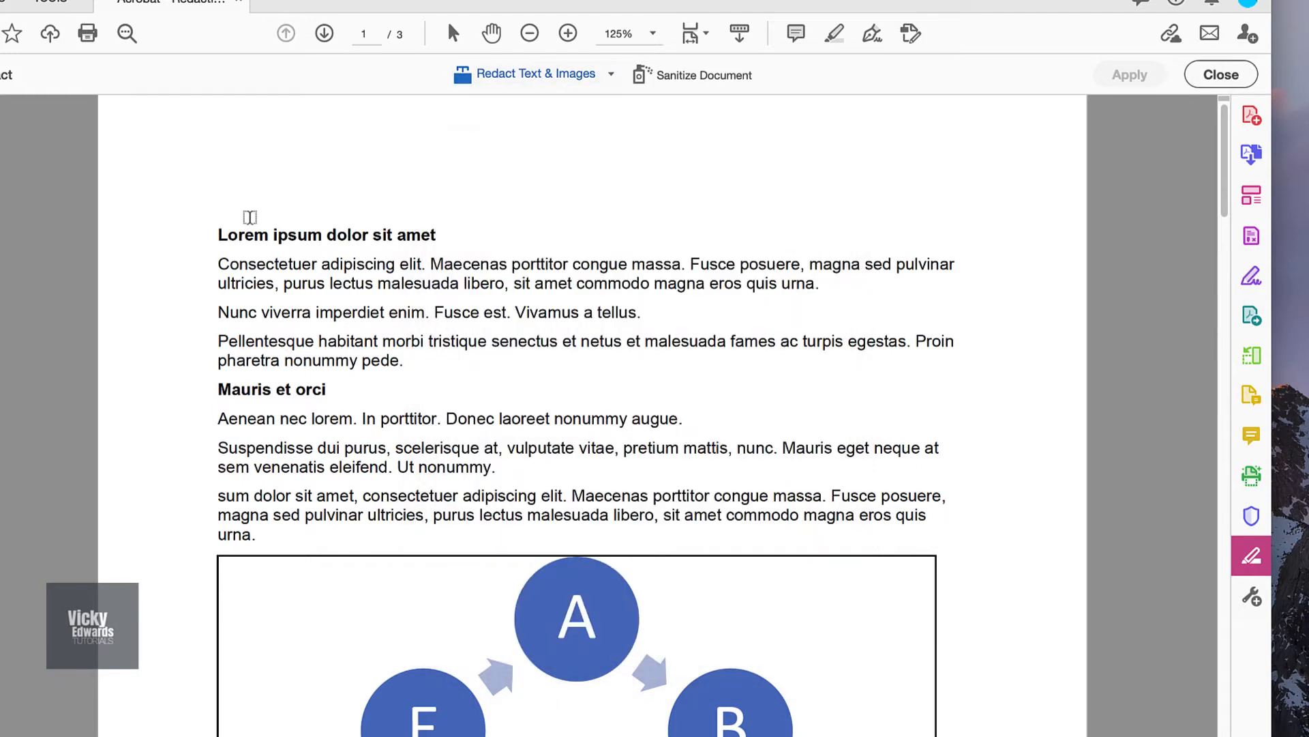
Mark the heading "Lorem ipsum dolor sit amet" and the sentence "Suspendisse dui purus … sem venenatis eleifend." on page 1 for redaction.
left_click_drag(216, 234, 426, 236)
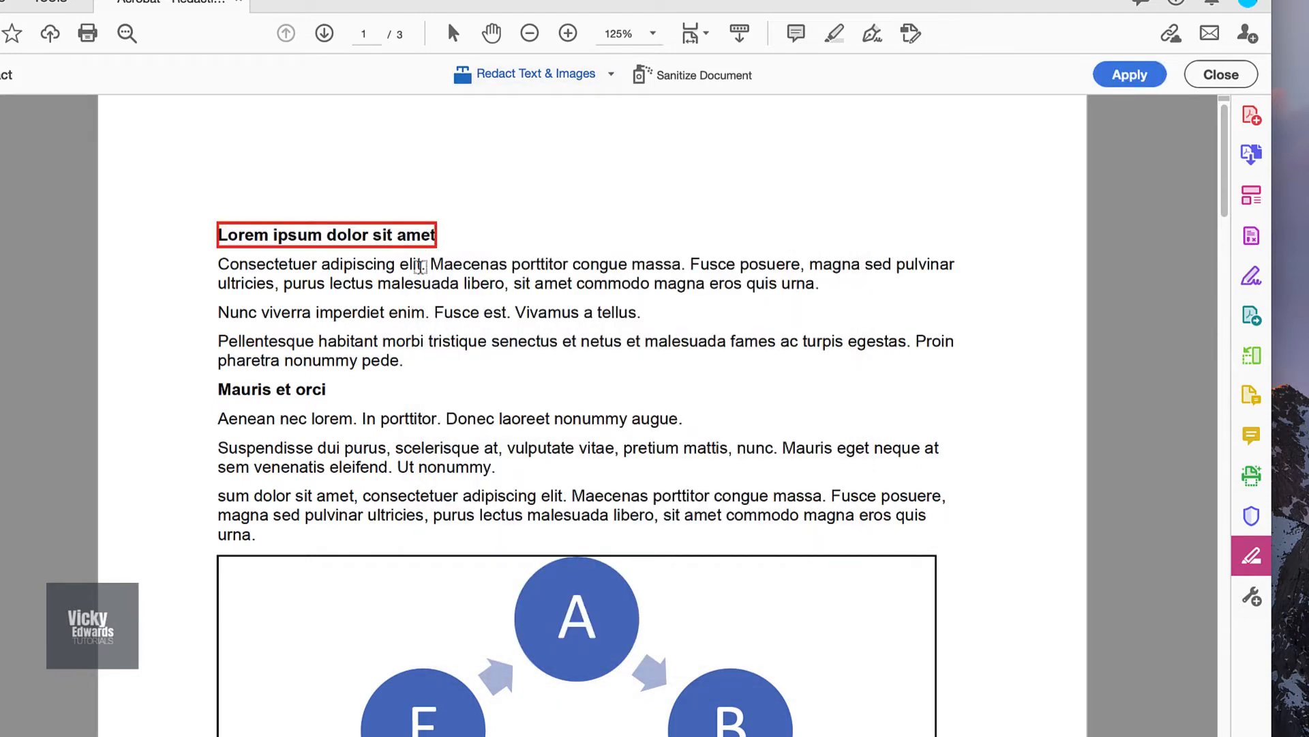
left_click_drag(218, 448, 394, 466)
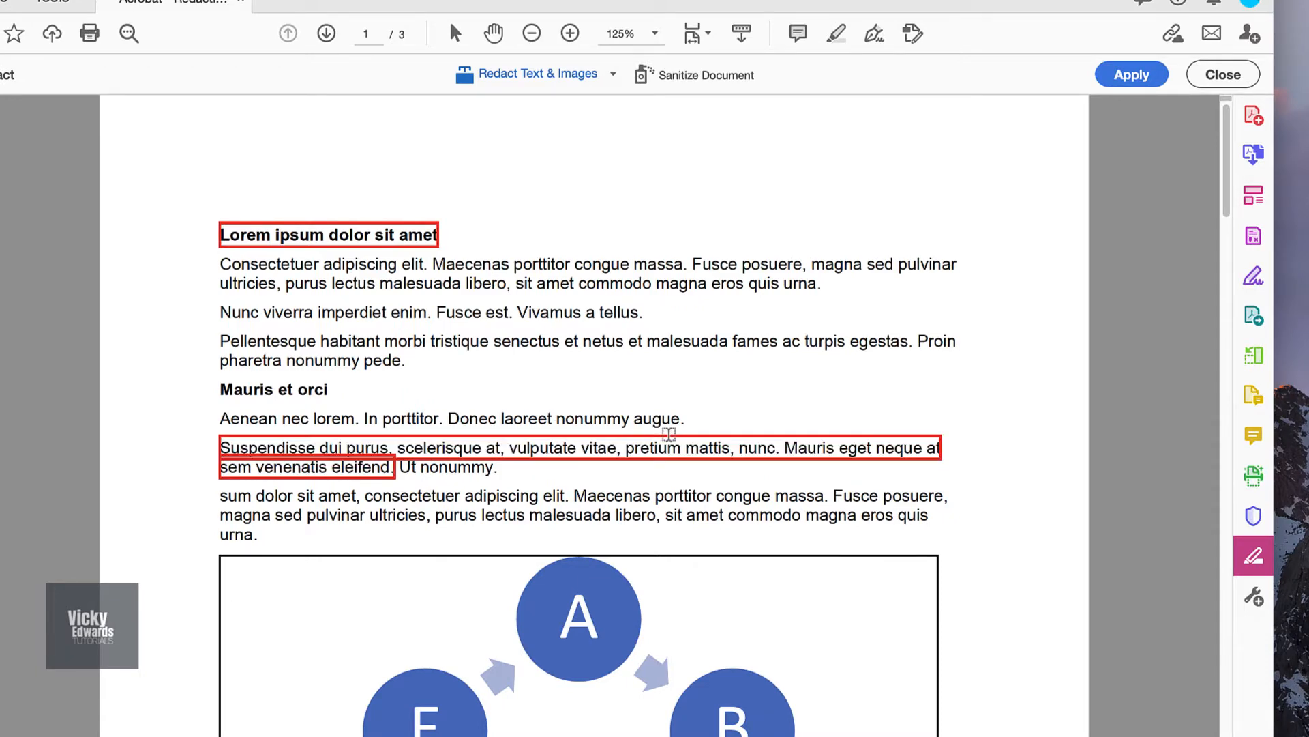
Mark circle B in the page 1 diagram for redaction and delete that mark.
scroll(669, 434, "down", 5)
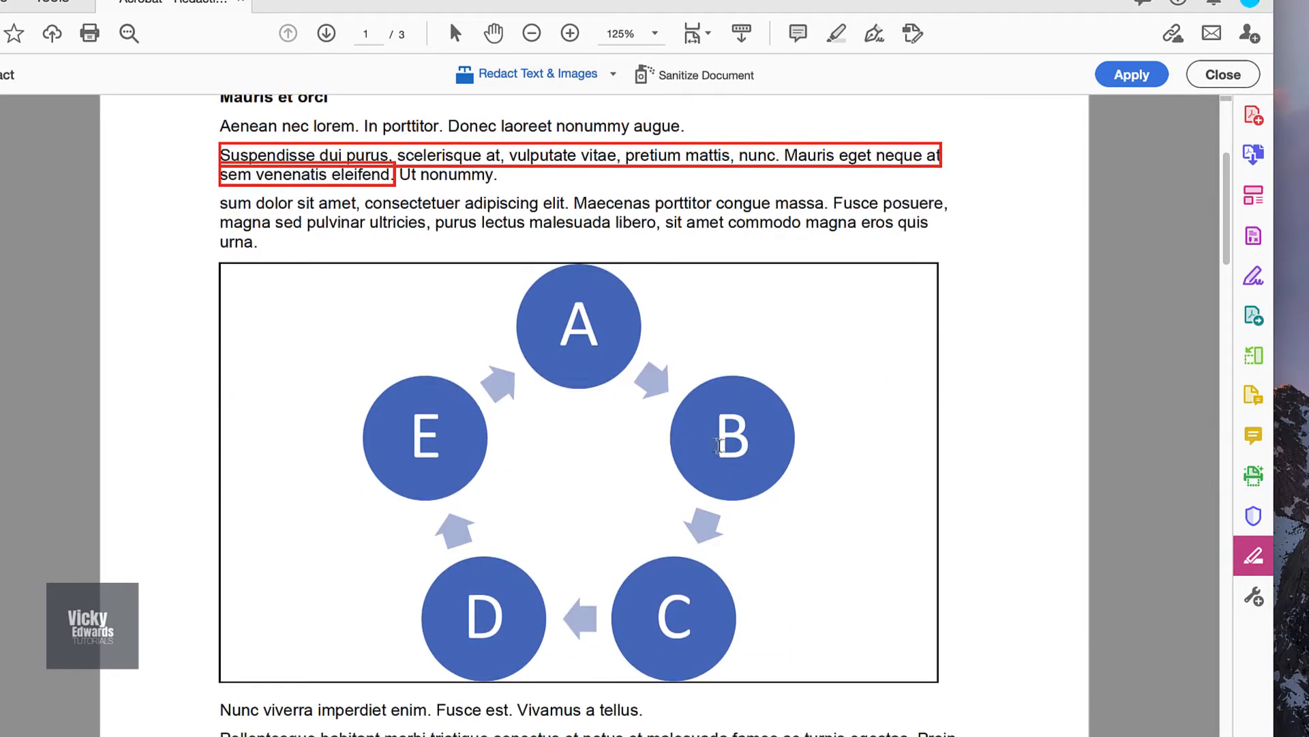
left_click_drag(807, 496, 674, 373)
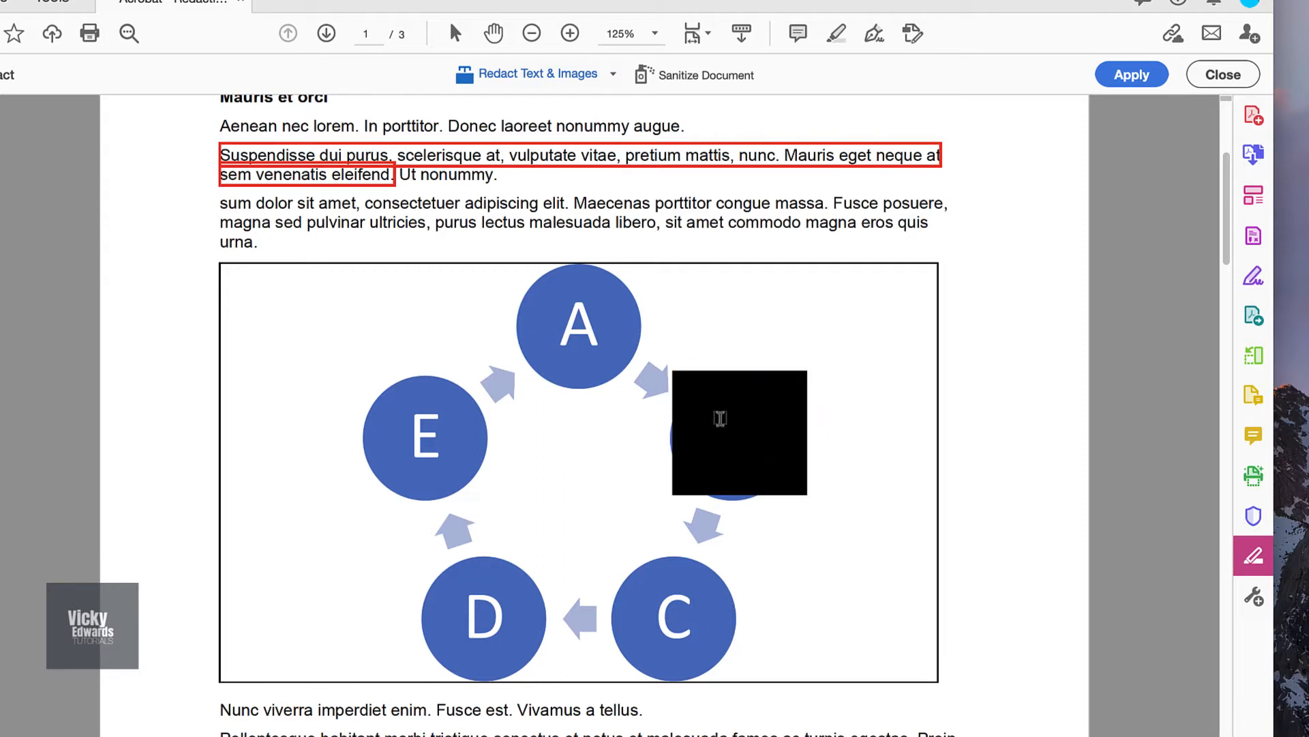
left_click(454, 33)
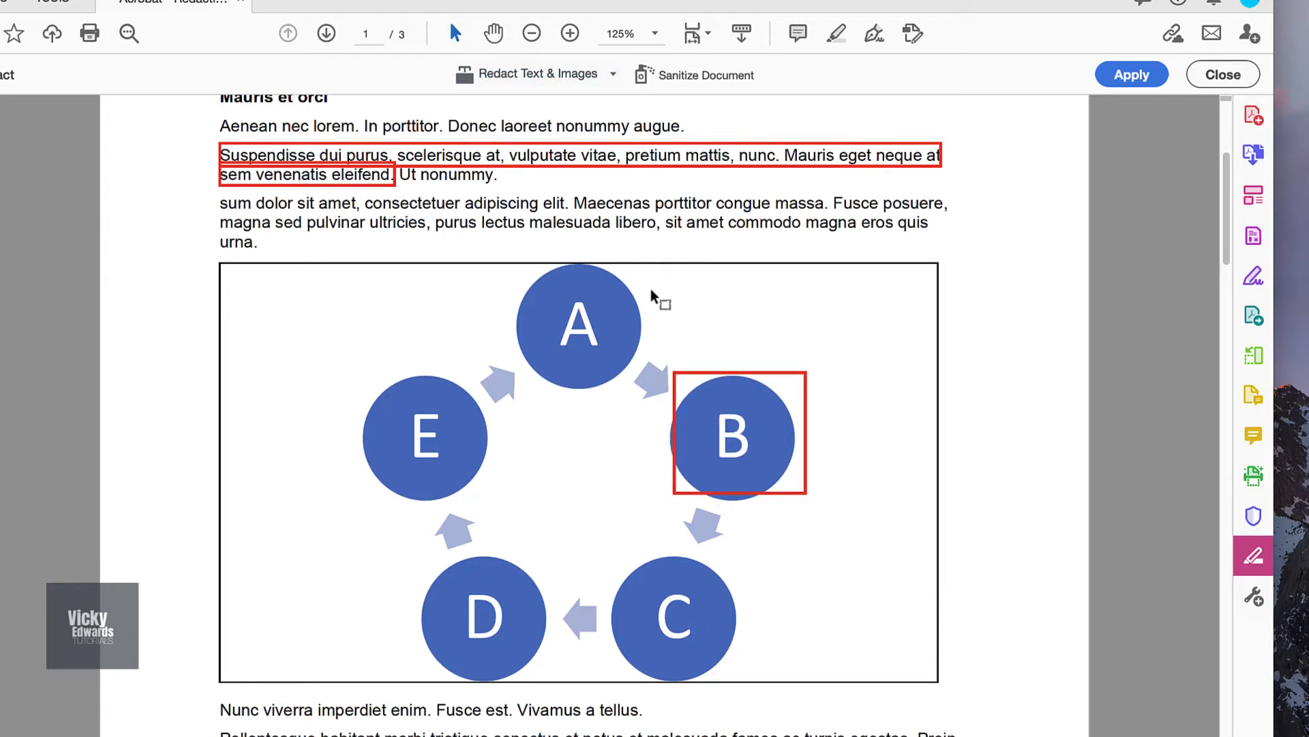
left_click(677, 379)
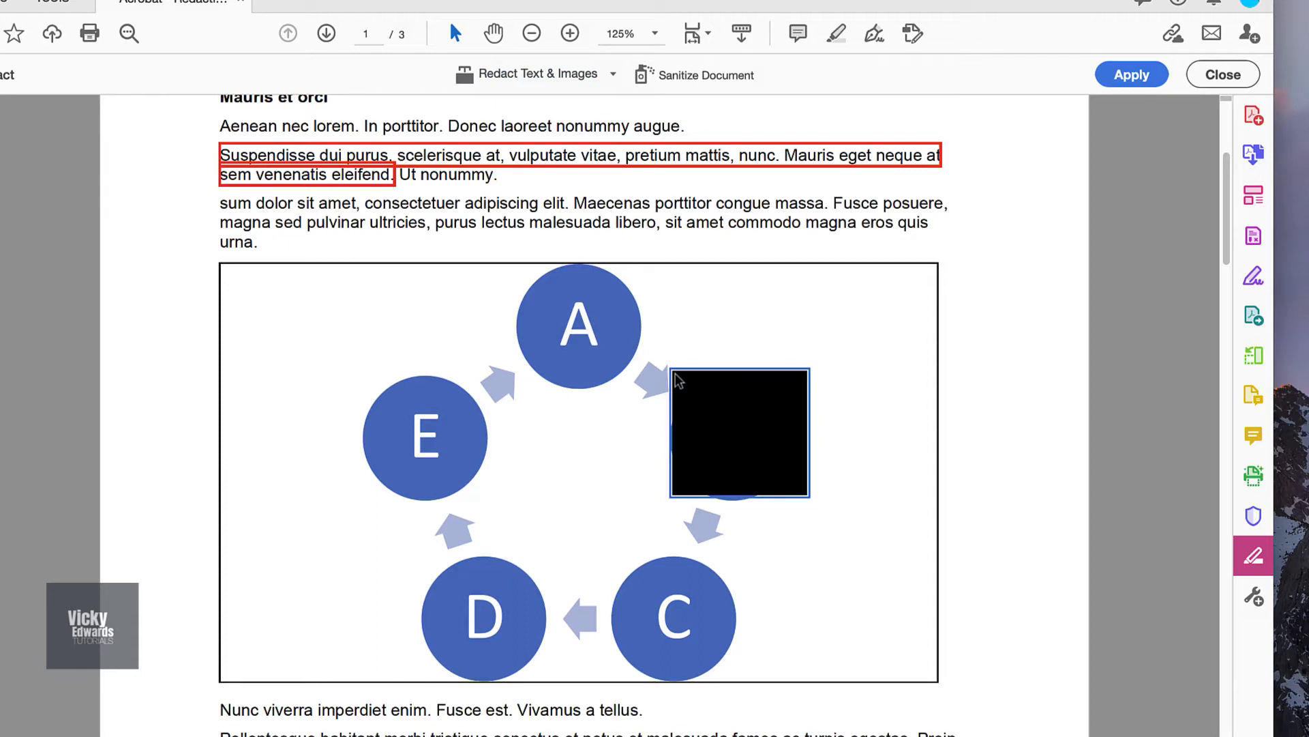
key("Delete")
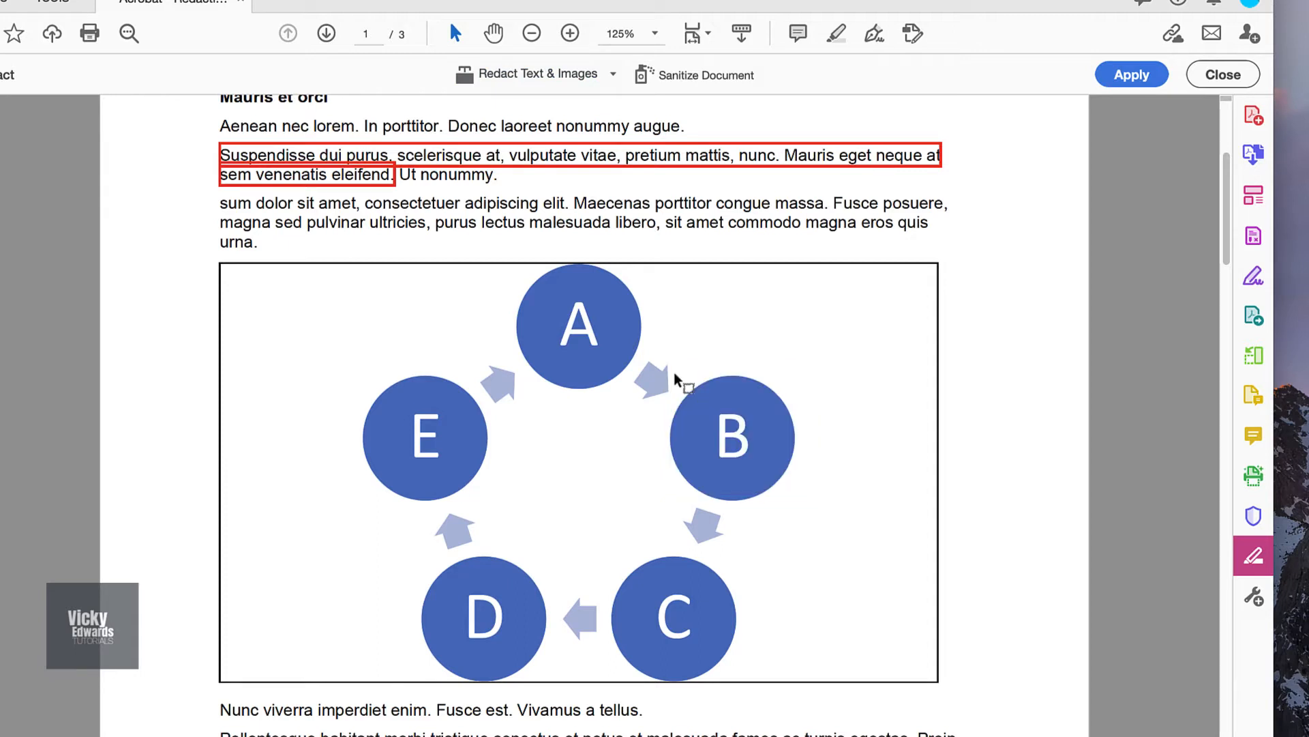
Draw a redaction mark around circle B in the diagram with Redact Text & Images.
left_click(587, 76)
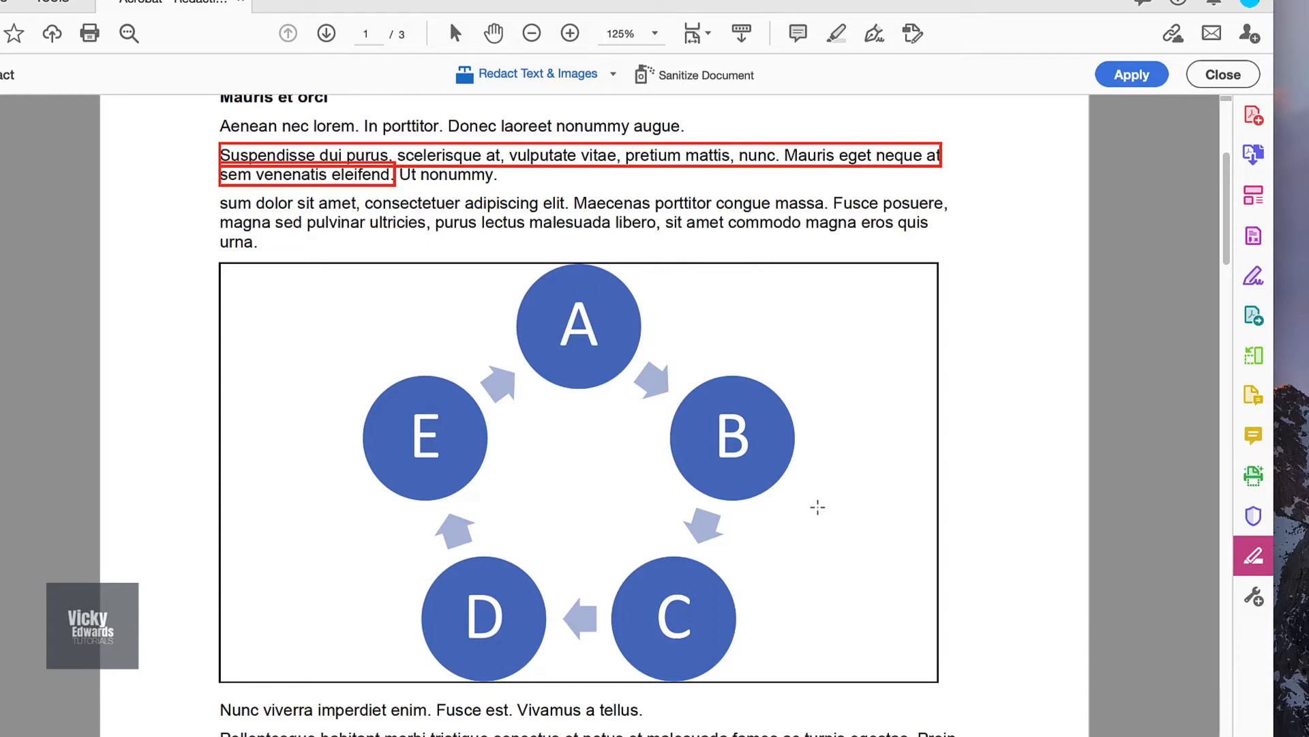
left_click_drag(818, 506, 669, 369)
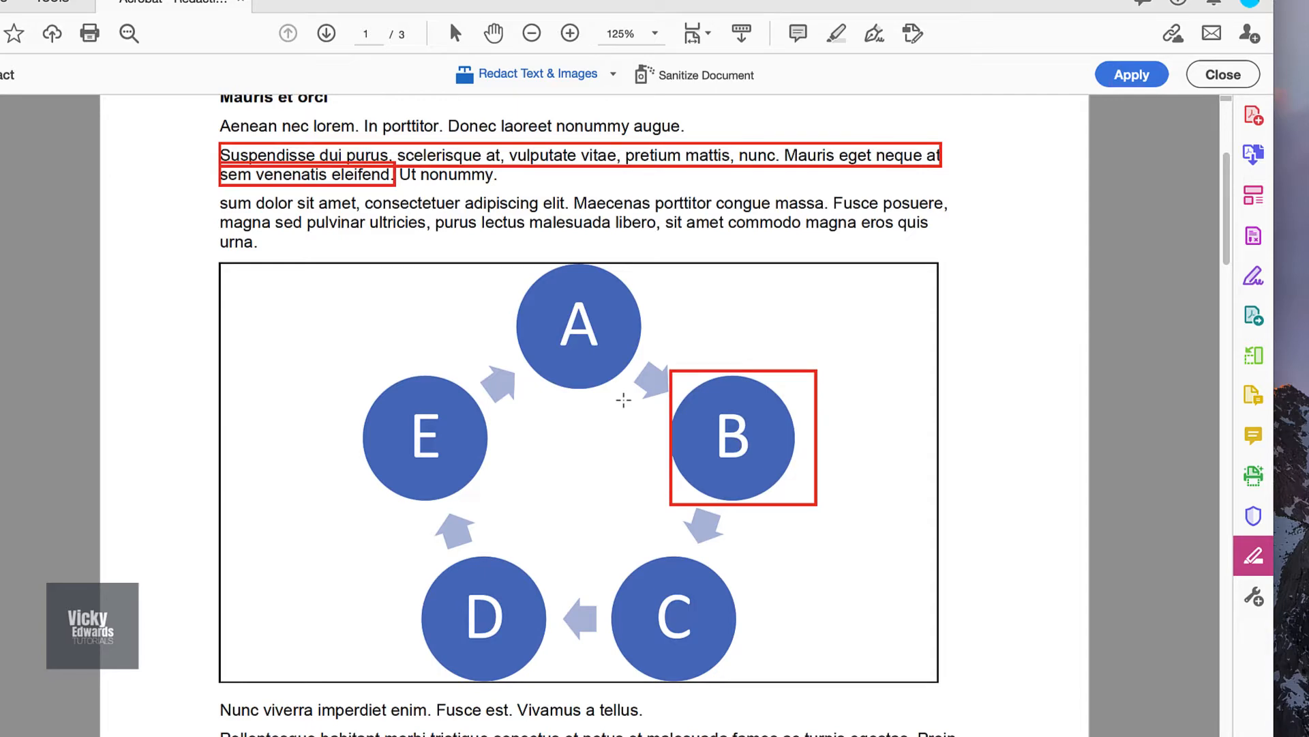
Search the current document for the whole word "lorem" with Find Text & Redact.
scroll(624, 399, "up", 5)
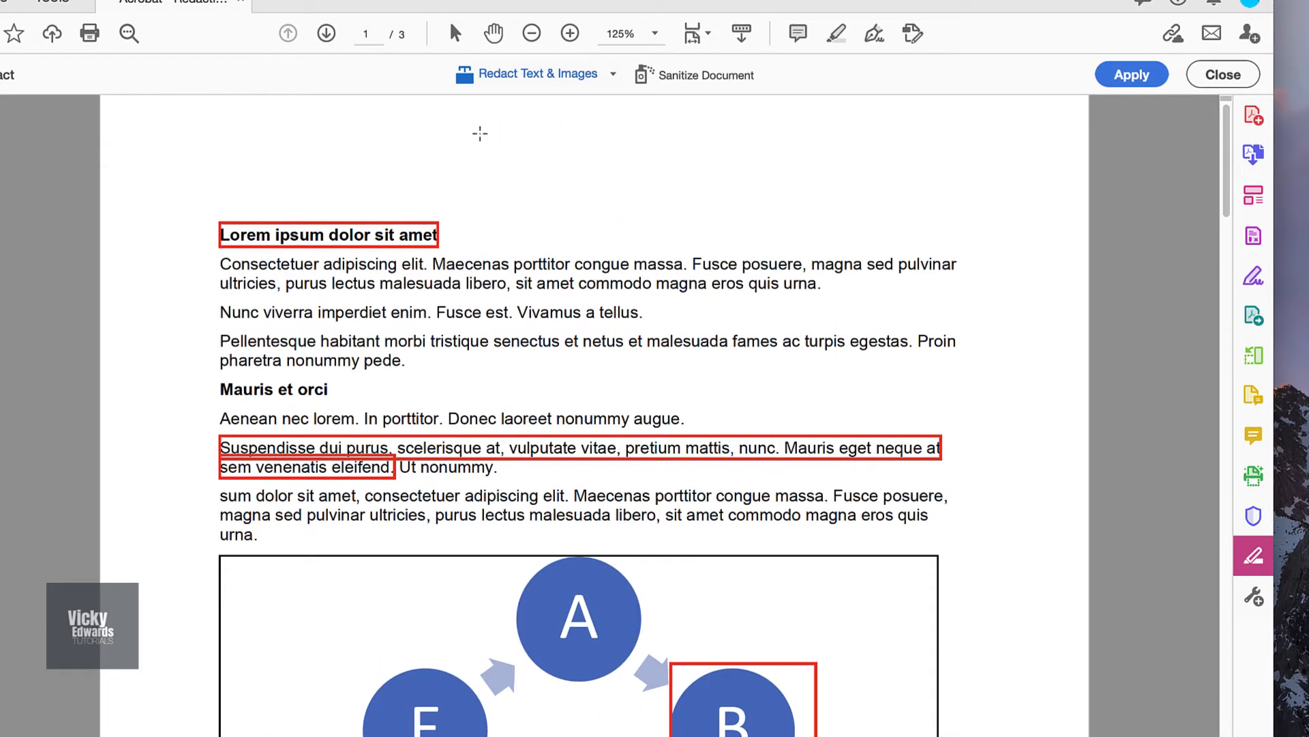
left_click(613, 76)
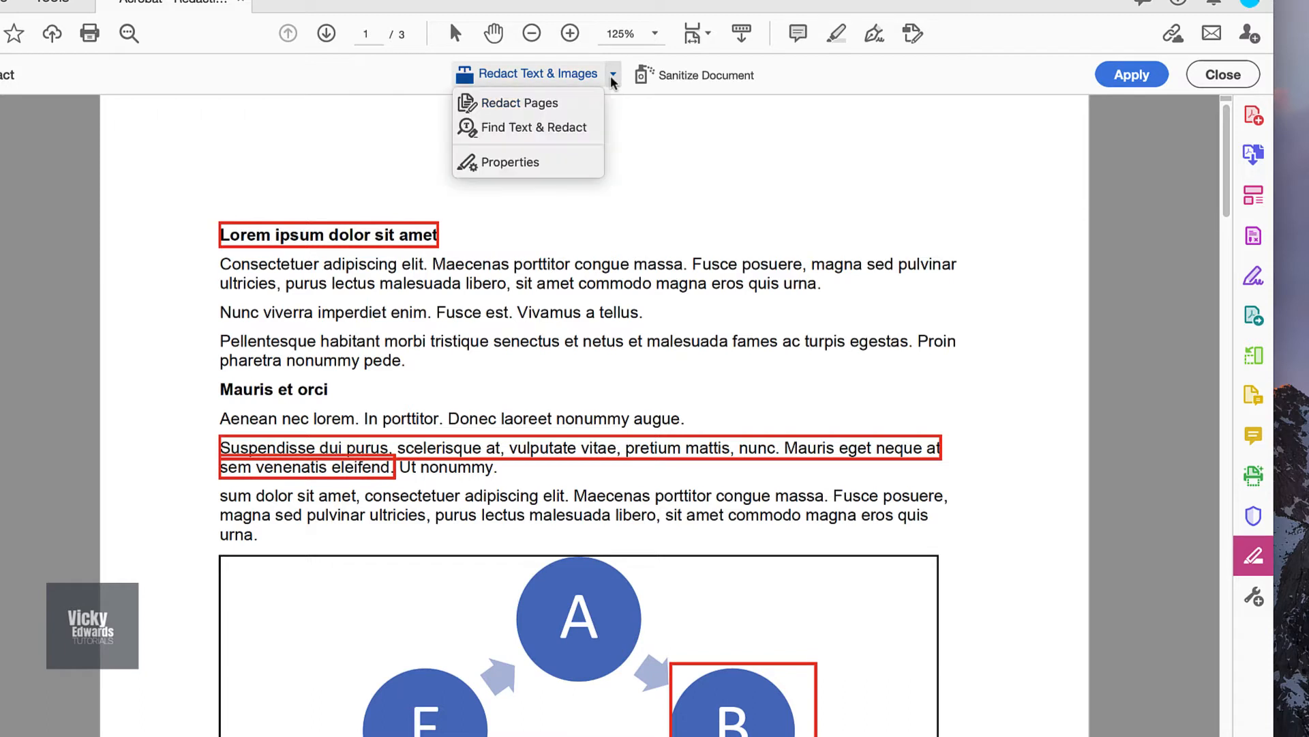
left_click(584, 129)
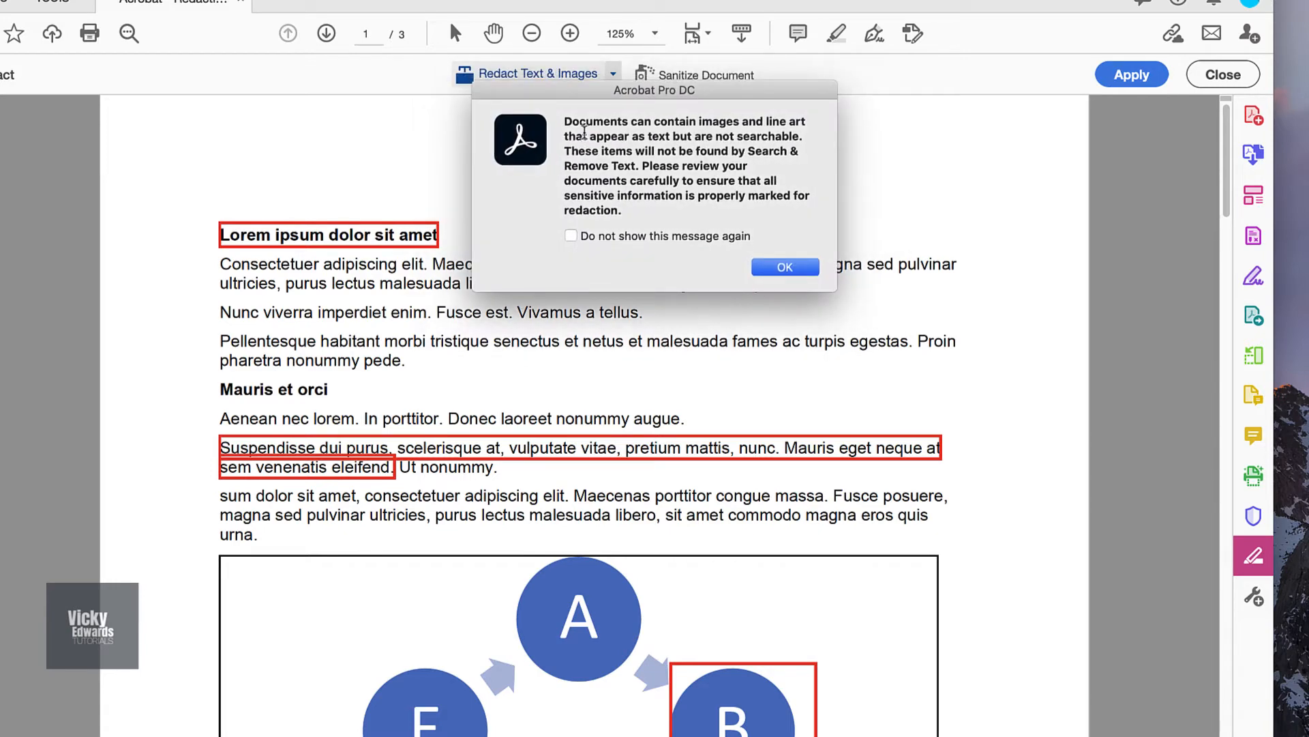
left_click(789, 273)
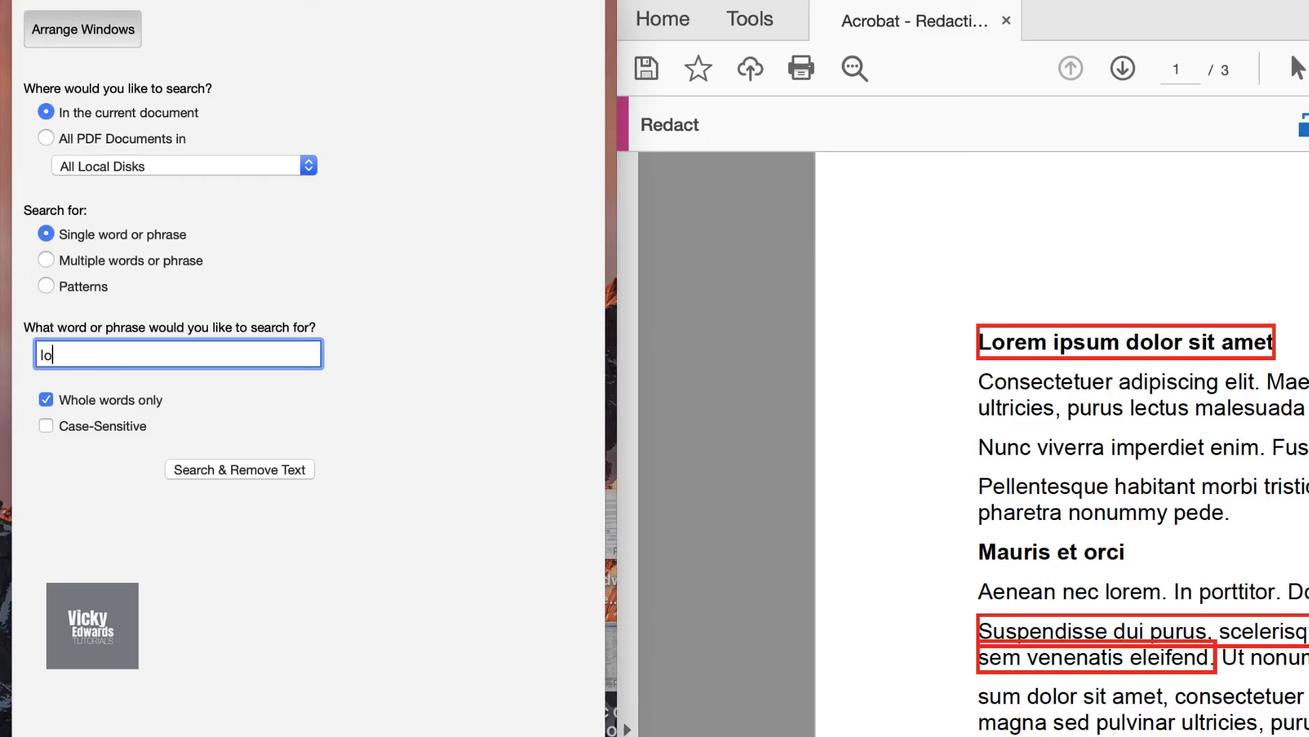
type("rem")
left_click(234, 469)
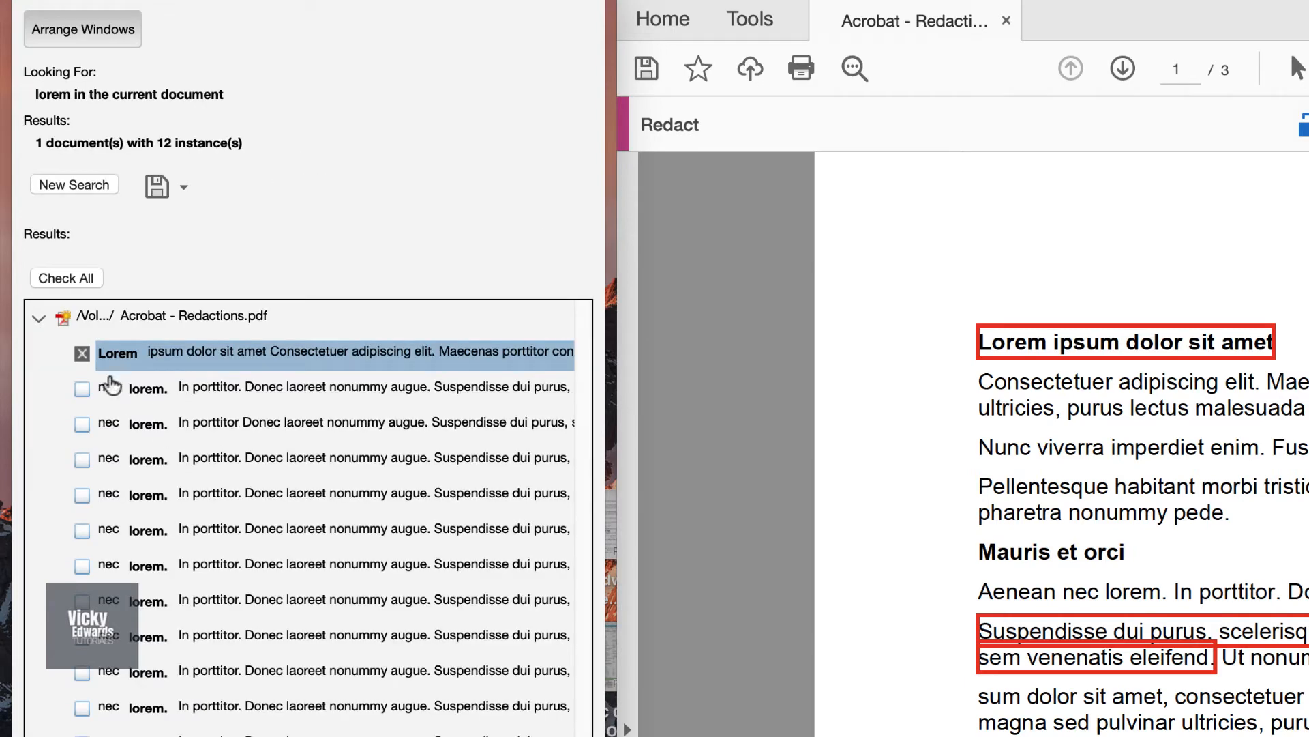
Select the second, third and fourth "lorem" search results and mark them for redaction.
left_click(83, 356)
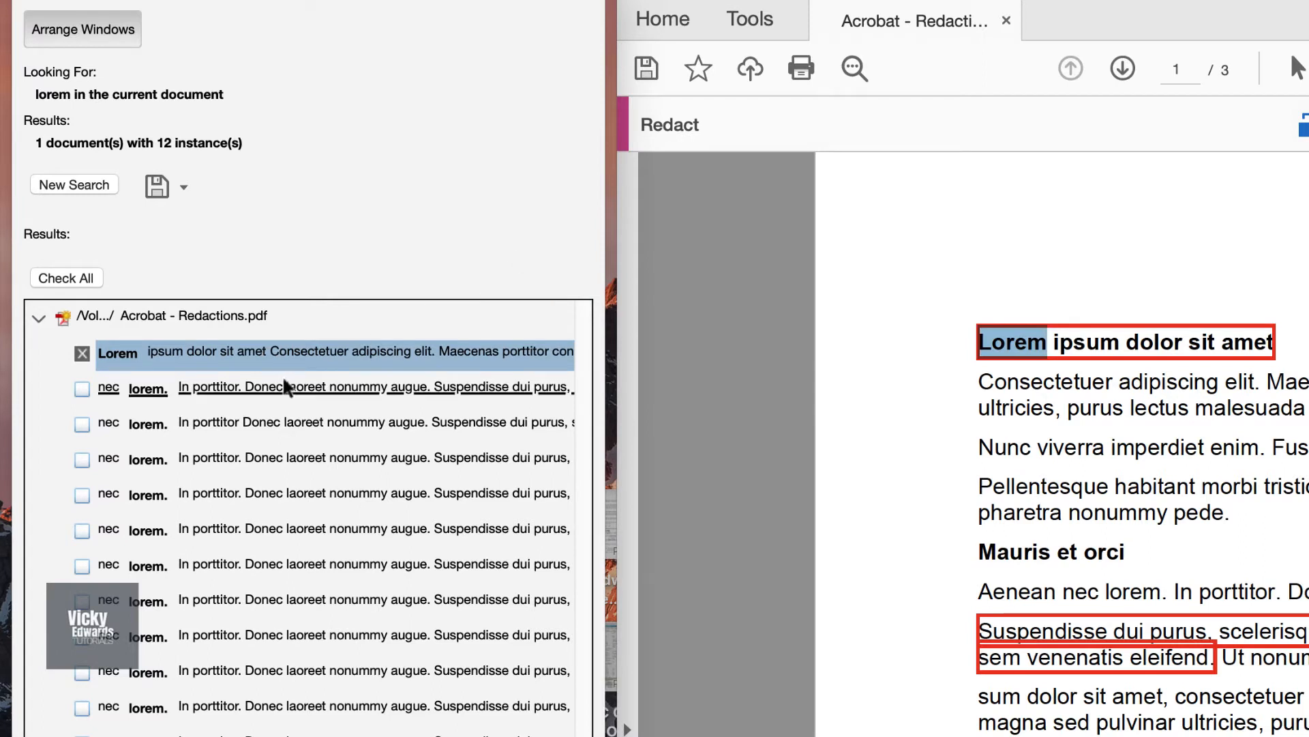
left_click(82, 389)
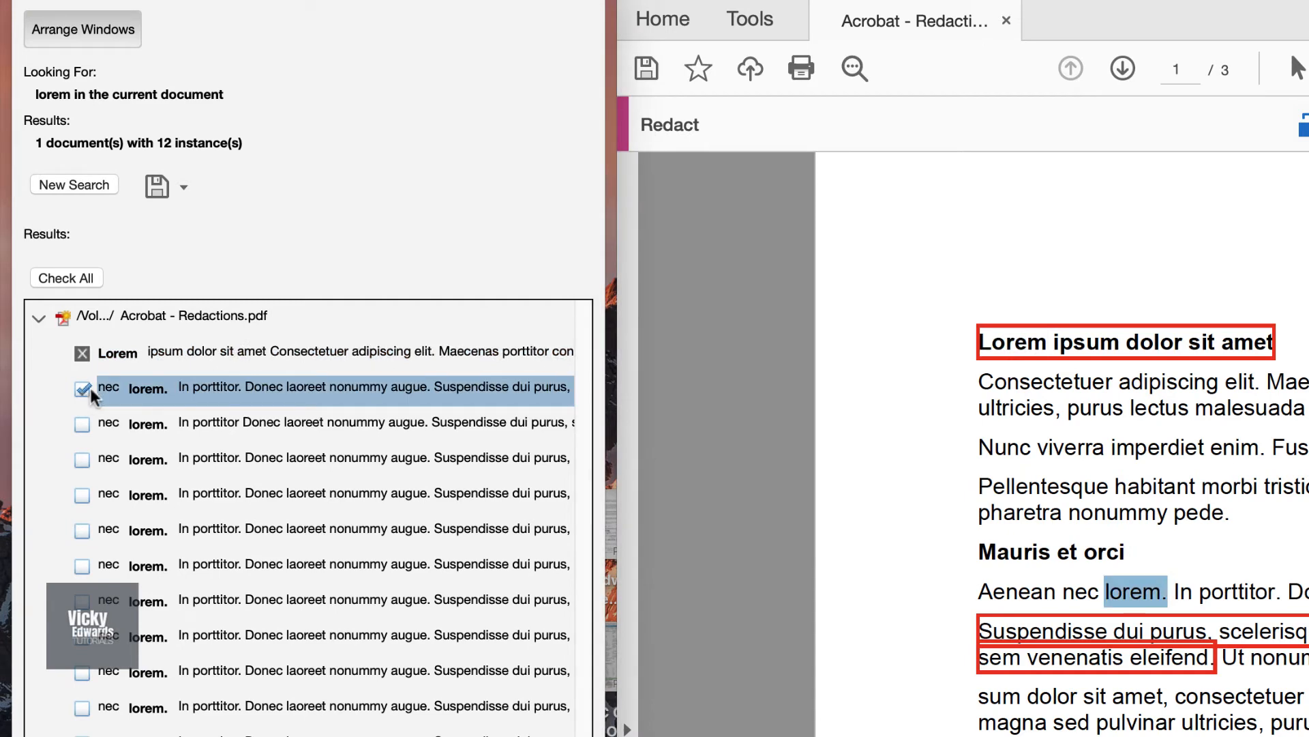
left_click(82, 427)
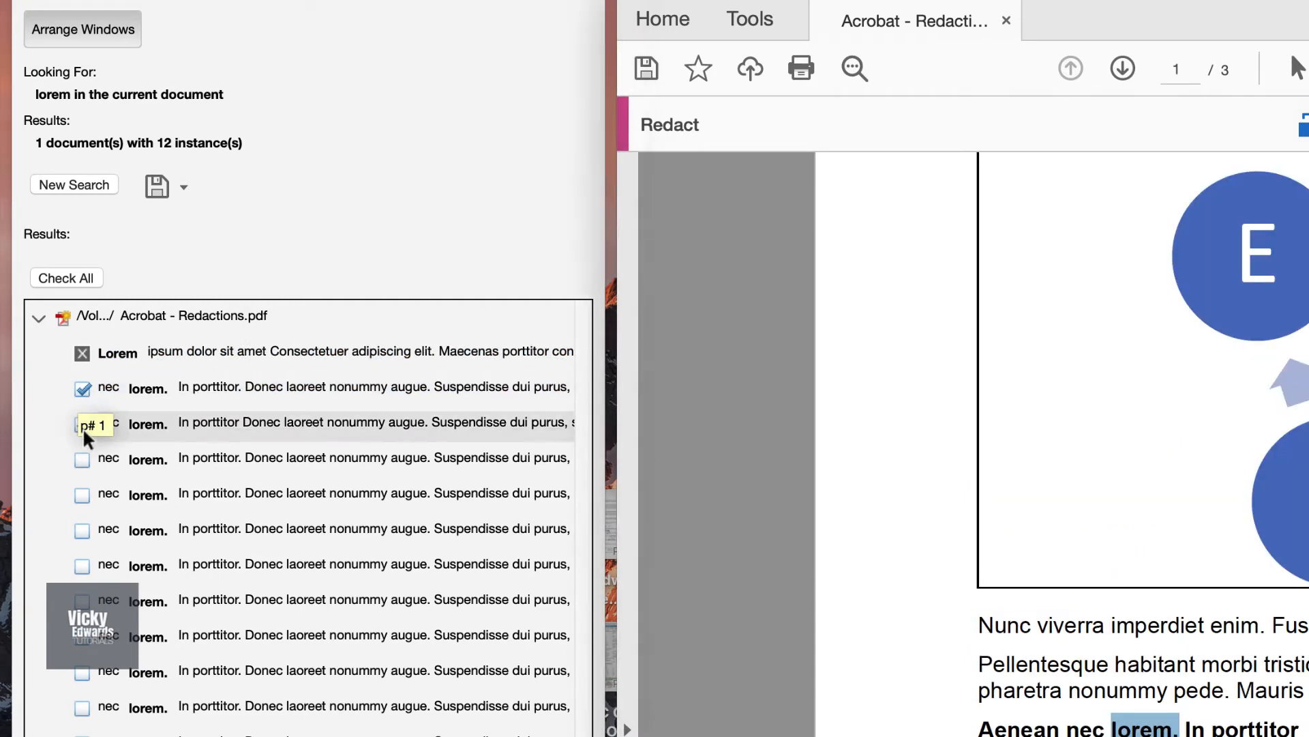
left_click(83, 459)
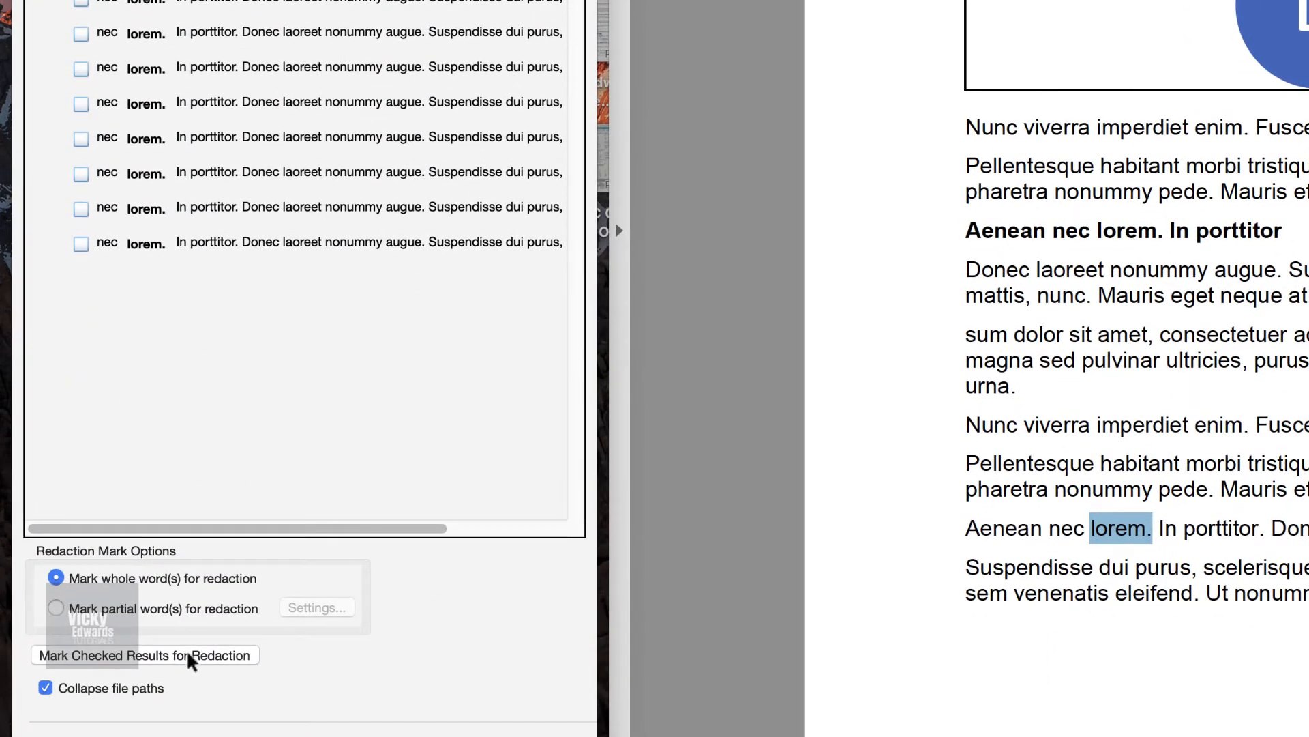
left_click(189, 656)
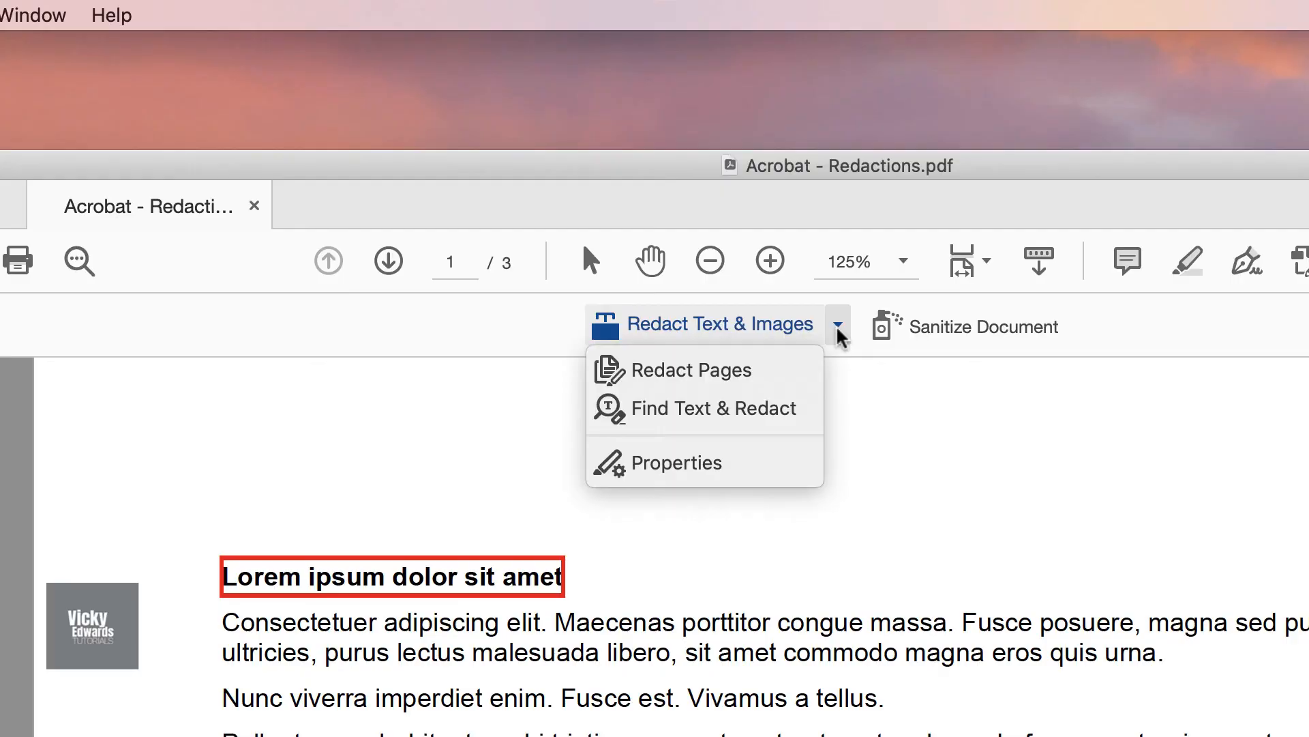
Mark all of page 2 for redaction using a specific page range of 2.
left_click(794, 371)
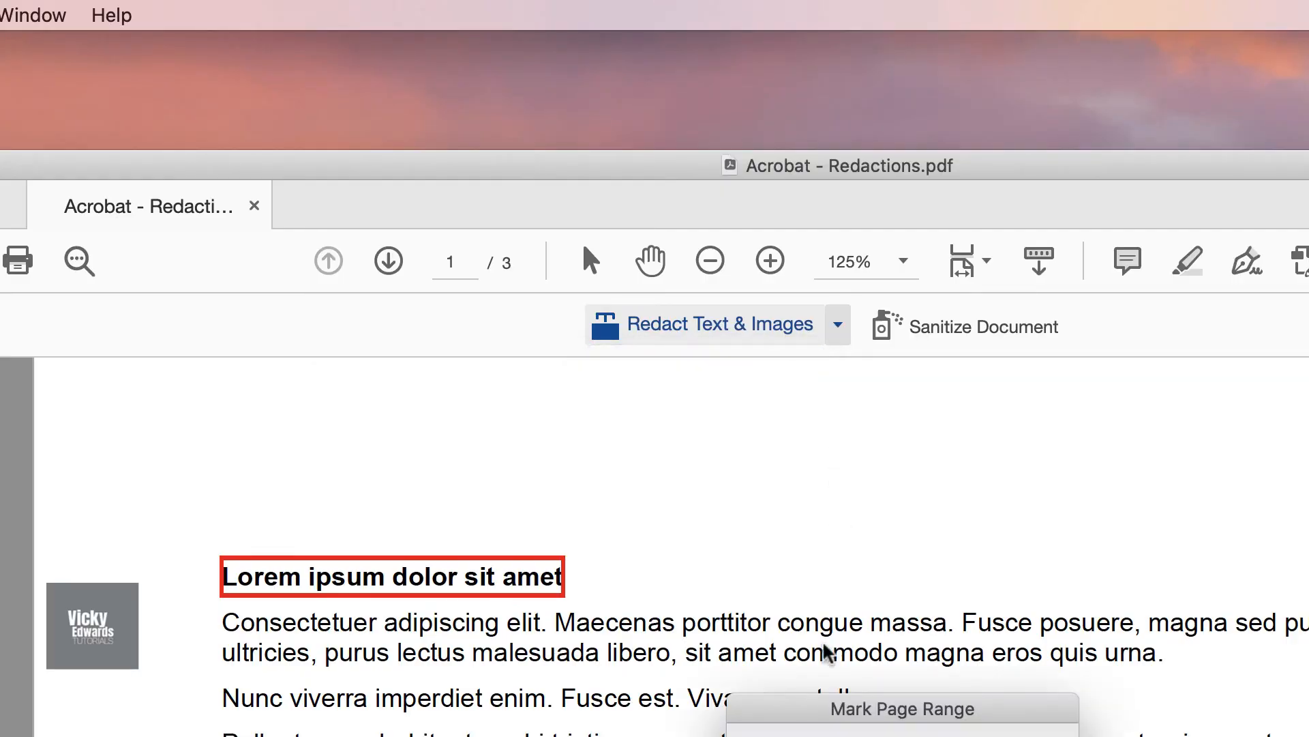
left_click(643, 600)
left_click_drag(636, 403, 579, 401)
type("2")
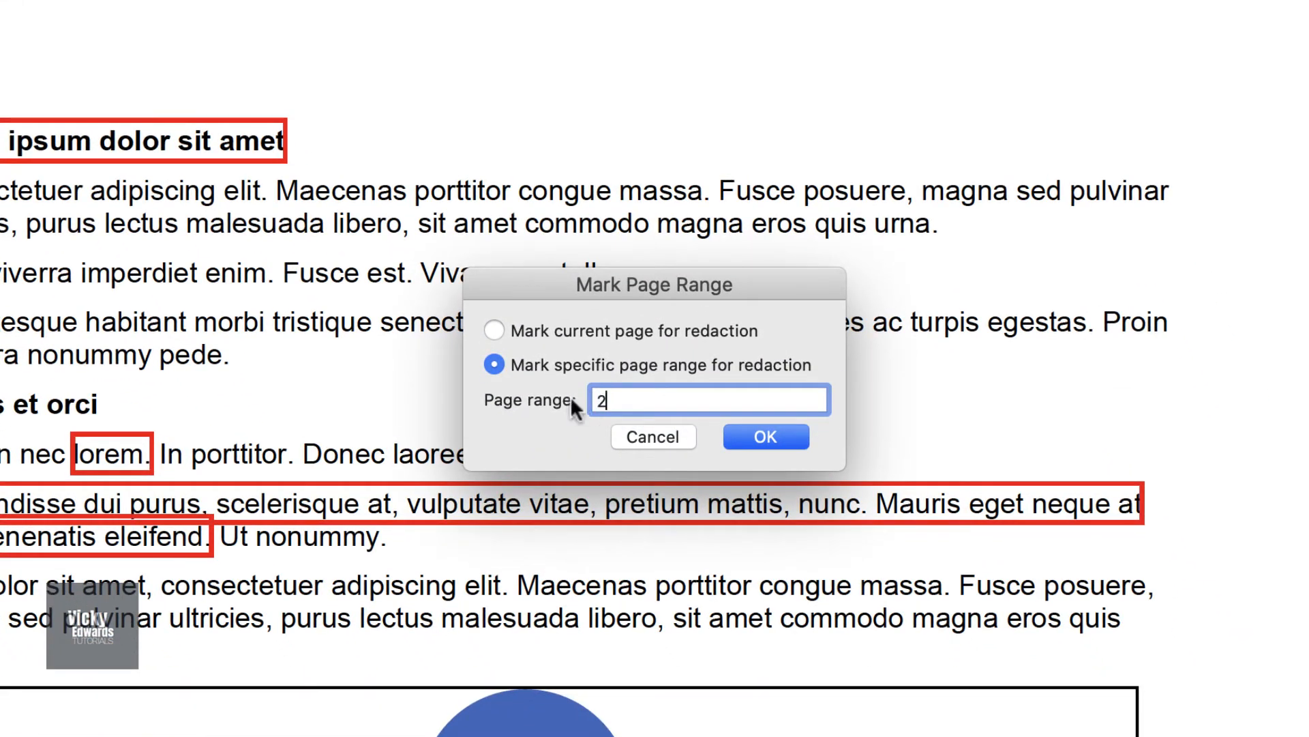
left_click(767, 444)
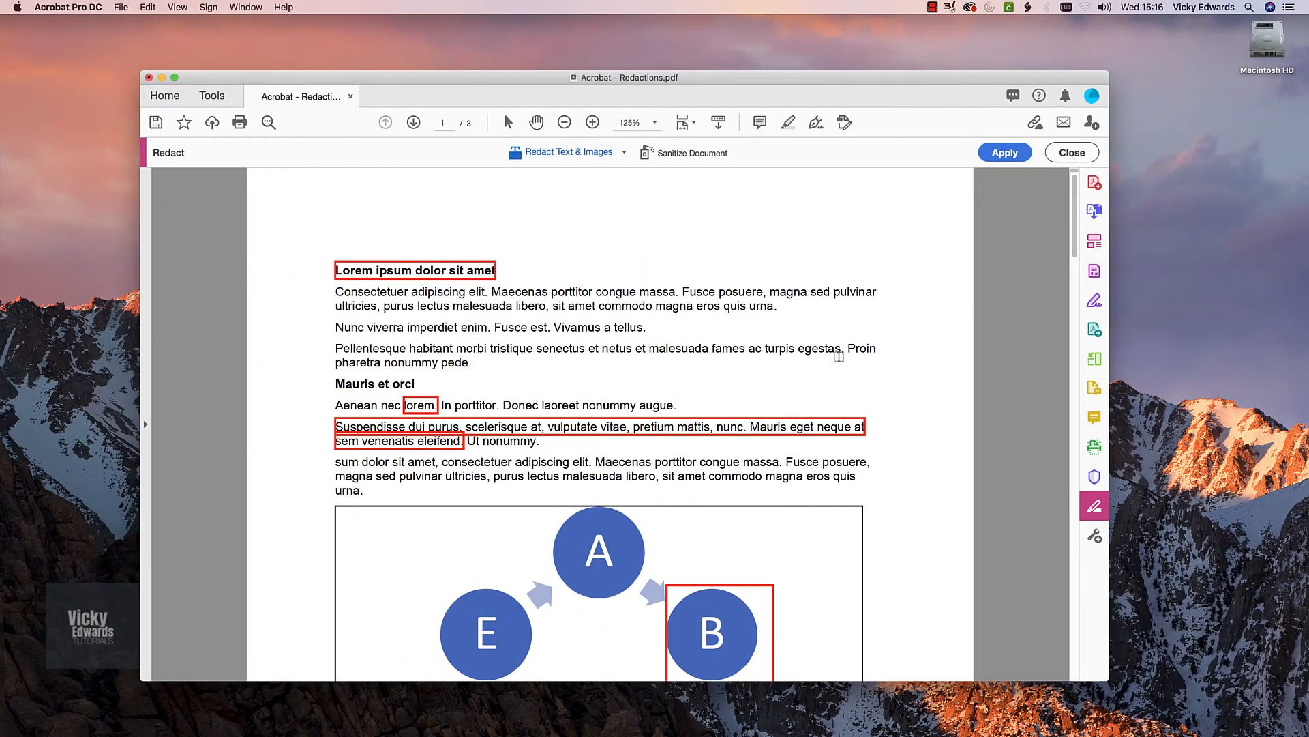
Review the redaction marks across all three pages of the document before applying them.
scroll(839, 356, "down", 15)
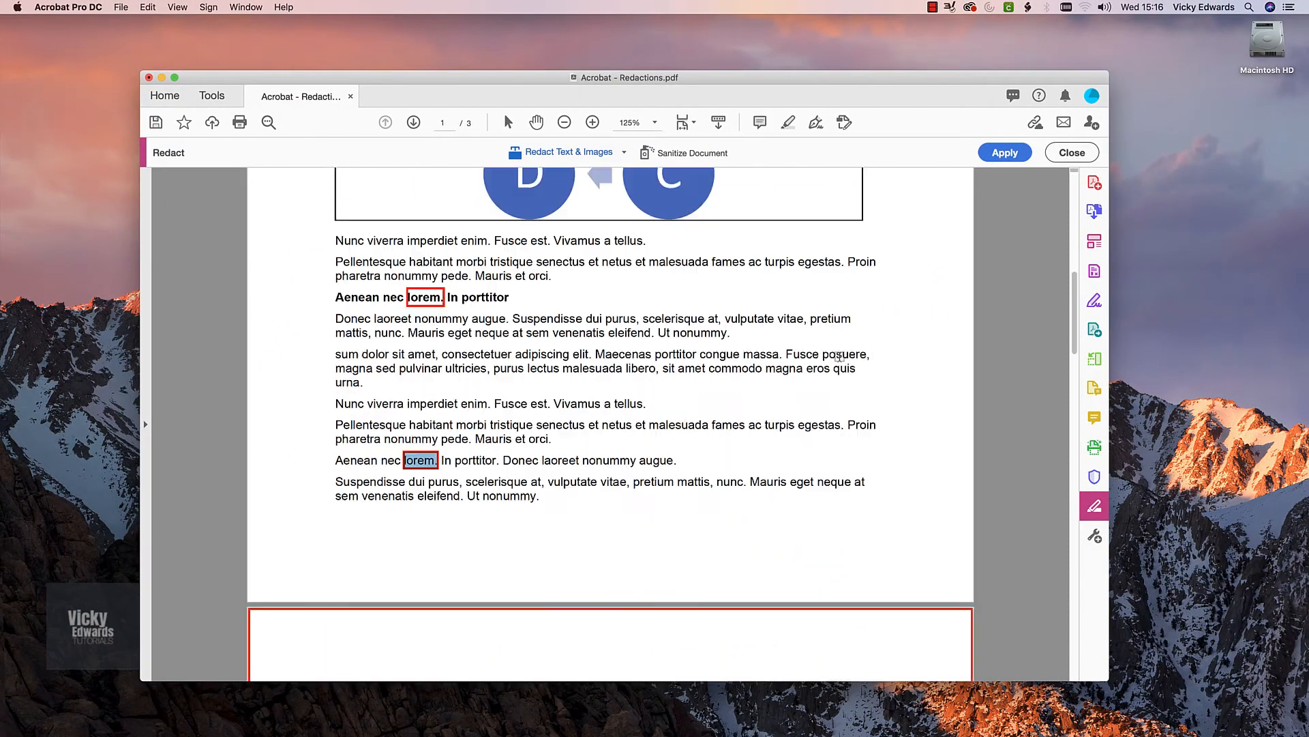
scroll(838, 356, "down", 11)
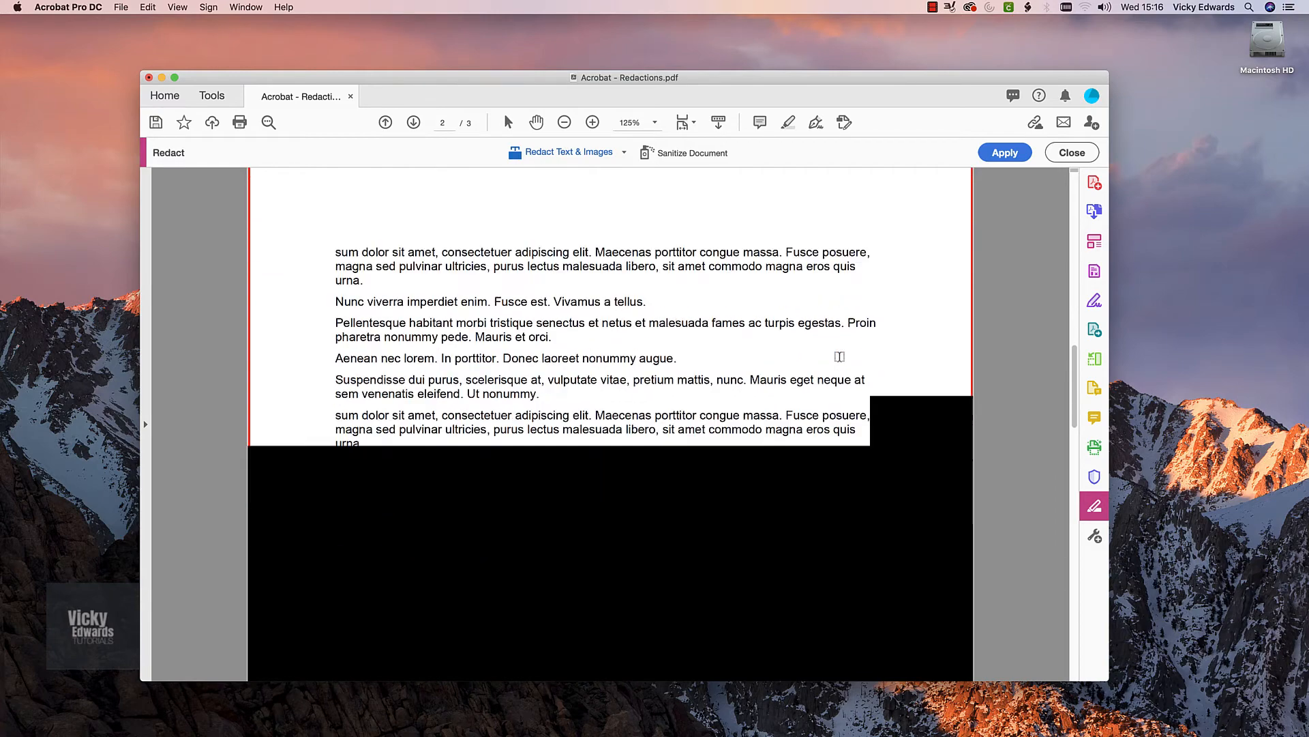
scroll(839, 356, "down", 17)
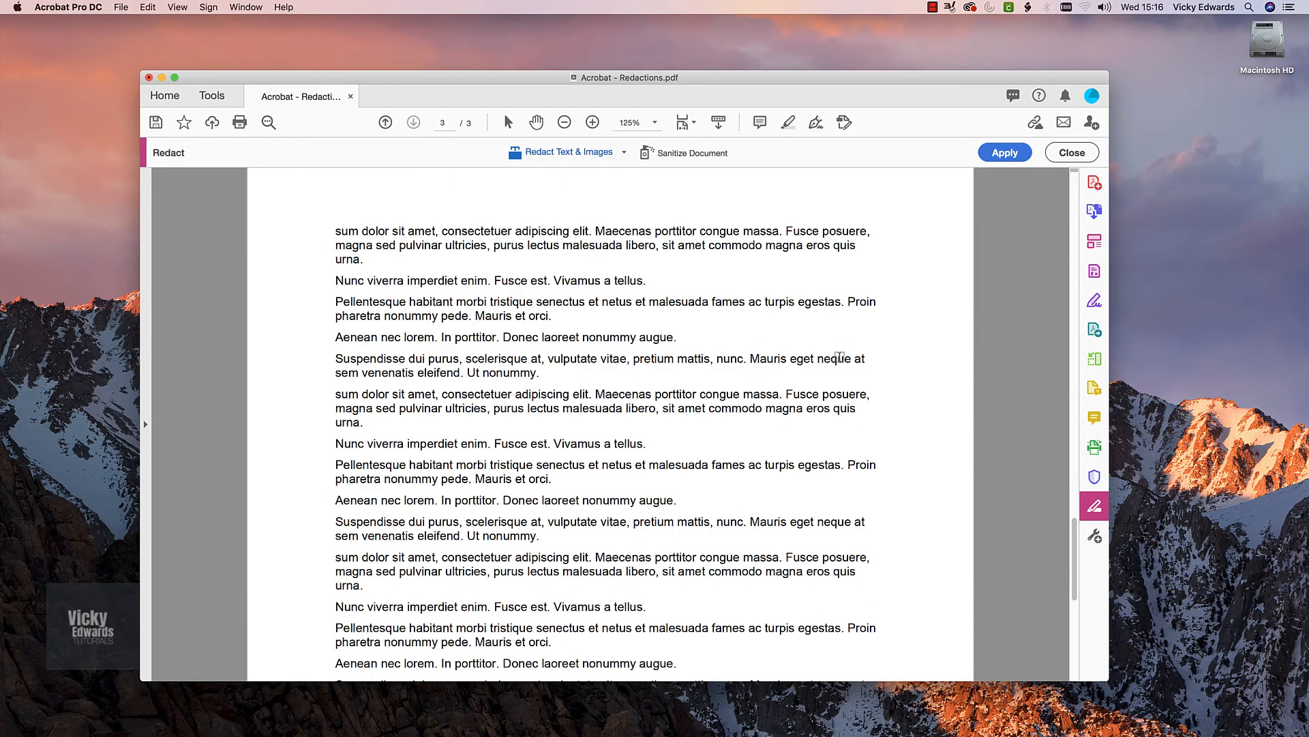
scroll(839, 357, "down", 7)
scroll(840, 356, "up", 17)
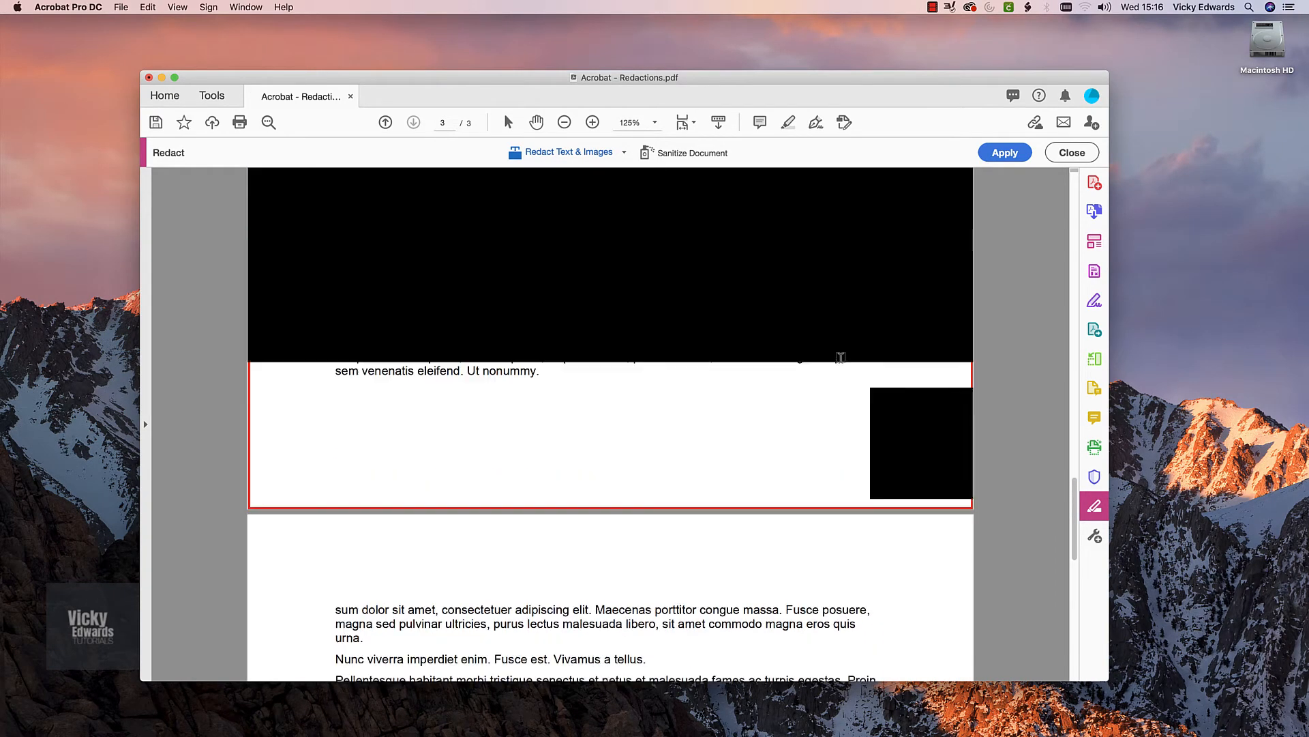
scroll(840, 357, "up", 20)
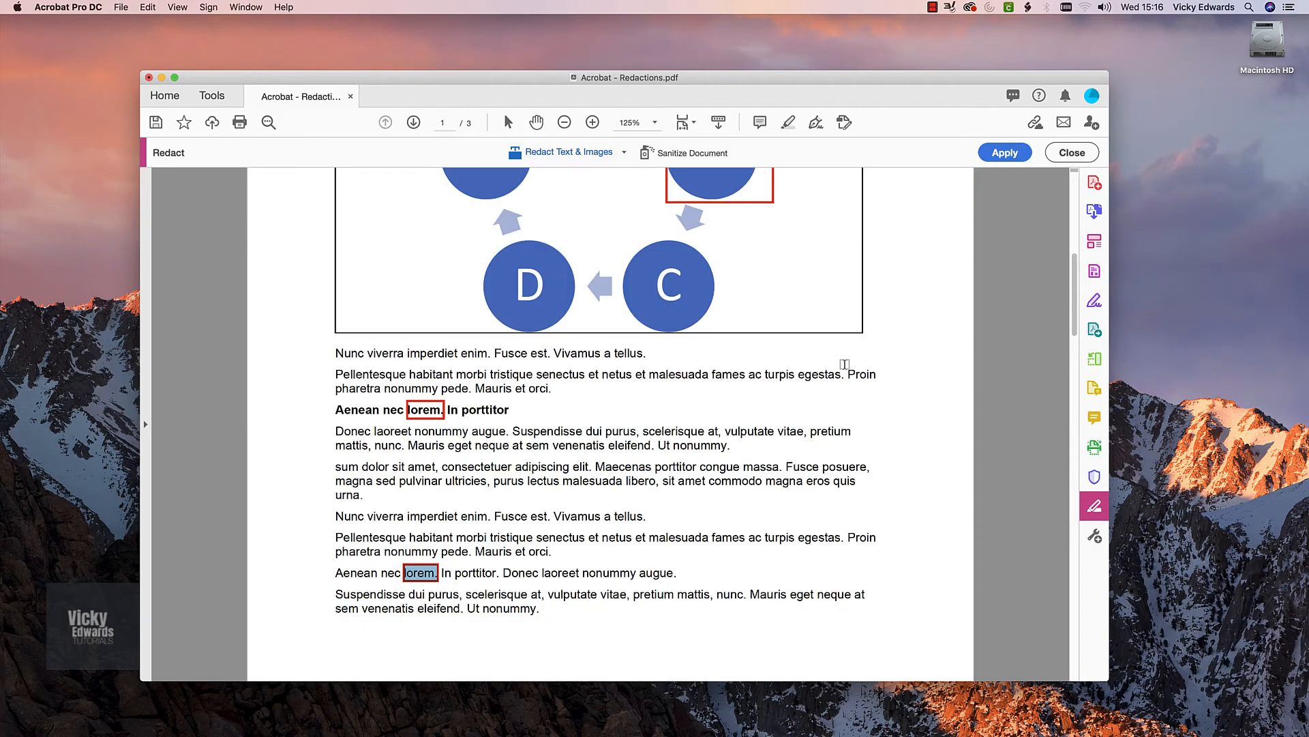
scroll(845, 364, "up", 12)
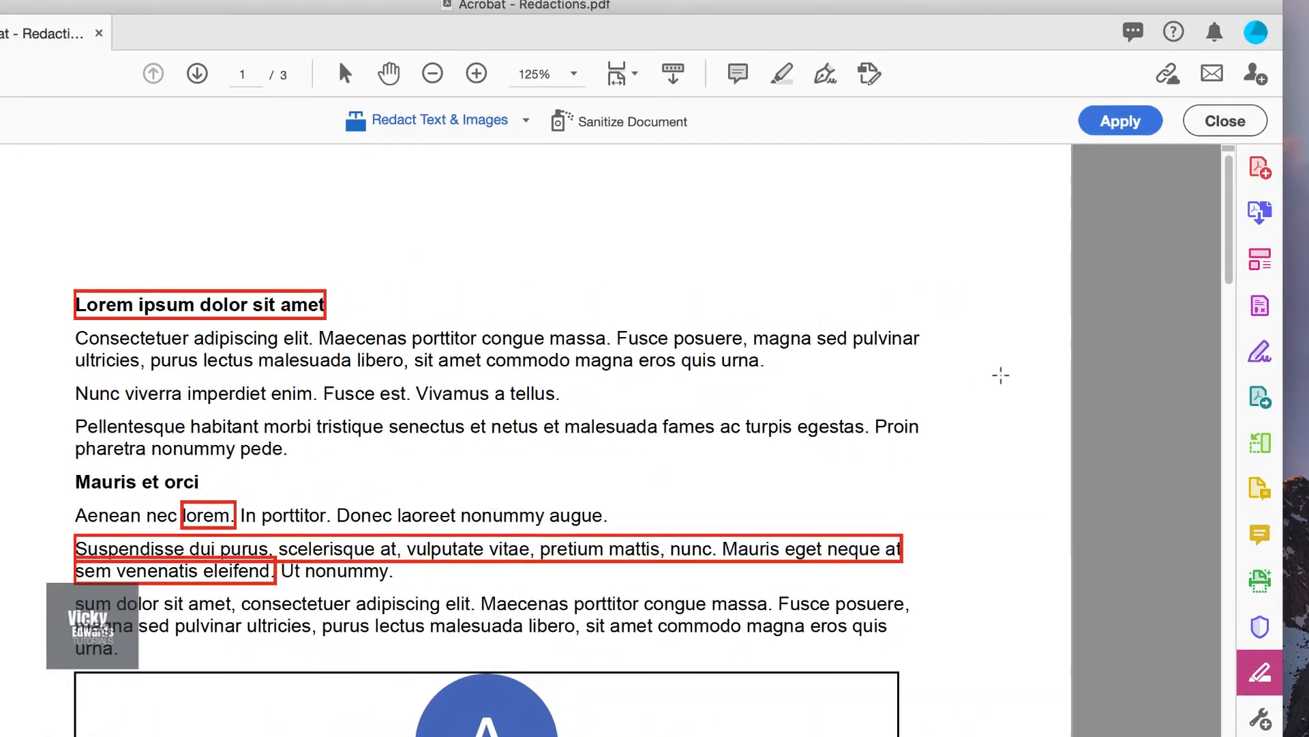
Apply the redactions with hidden information sanitized and removed, and save the PDF as "Acrobat - Redactions_Redacted".
left_click(1135, 130)
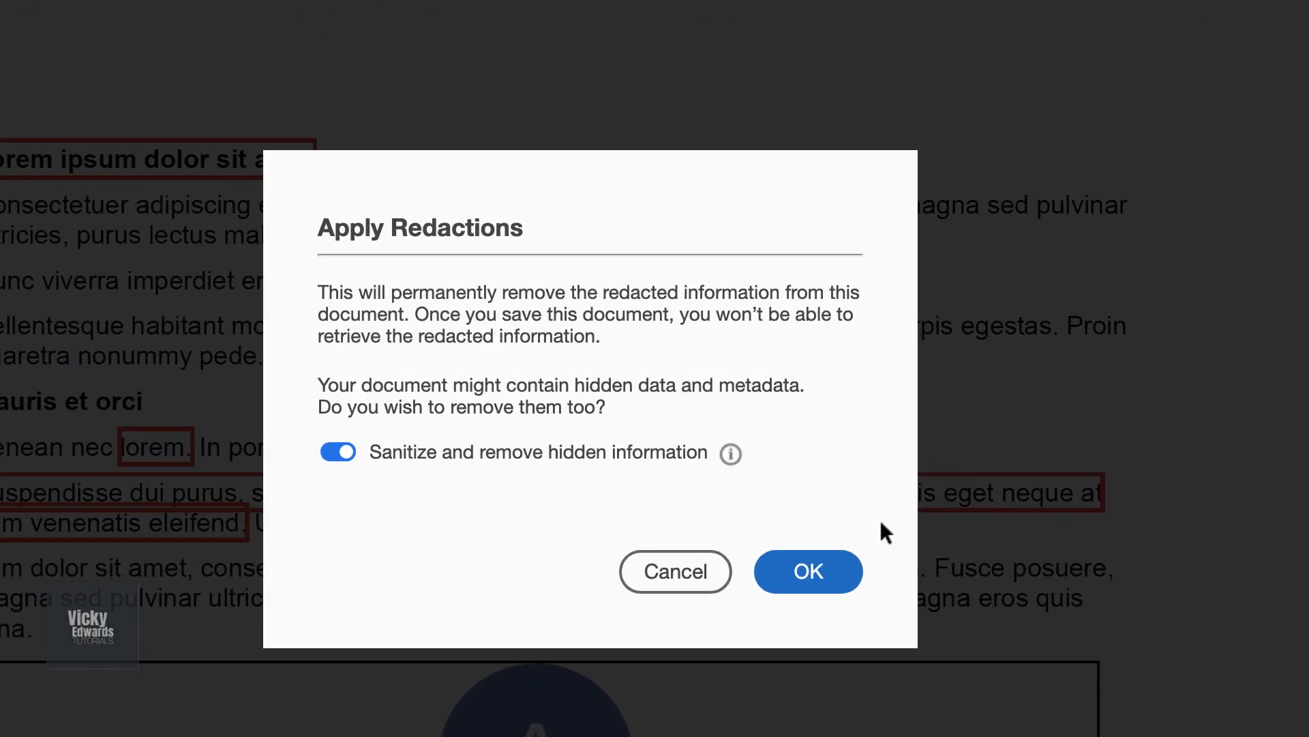
left_click(836, 566)
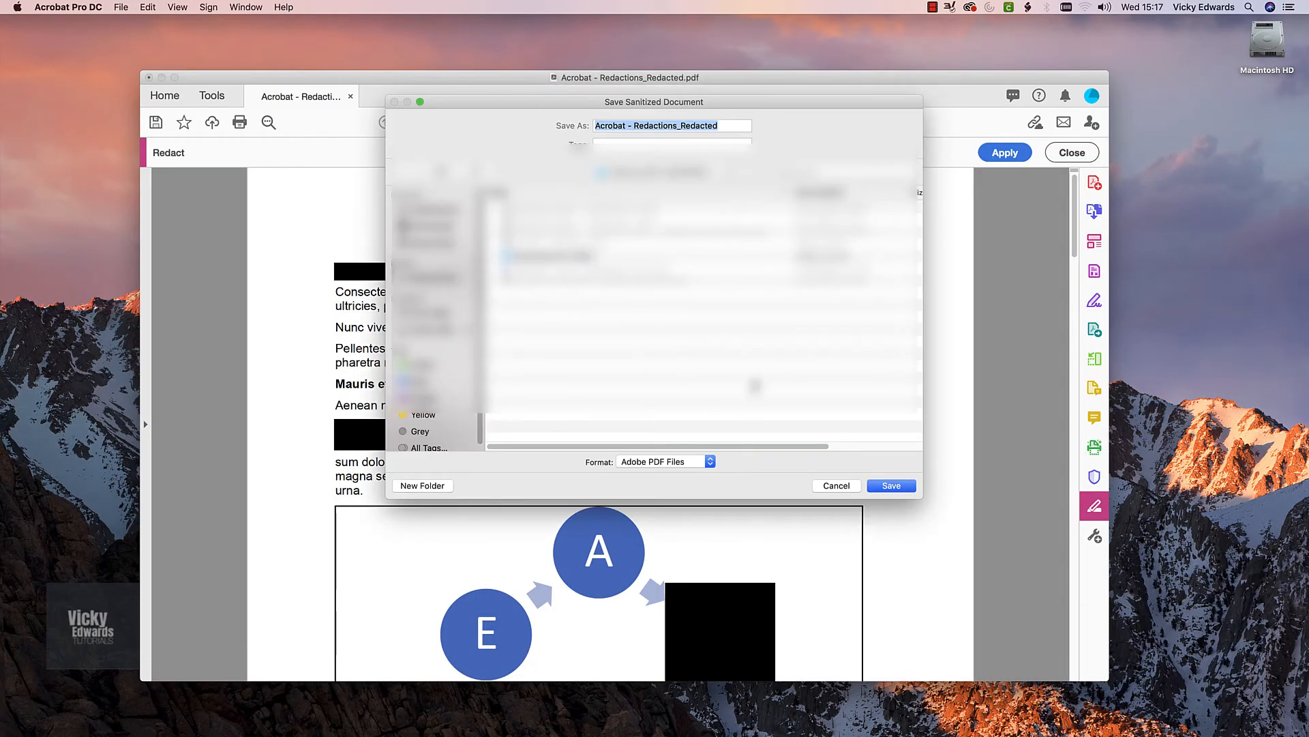
left_click(730, 127)
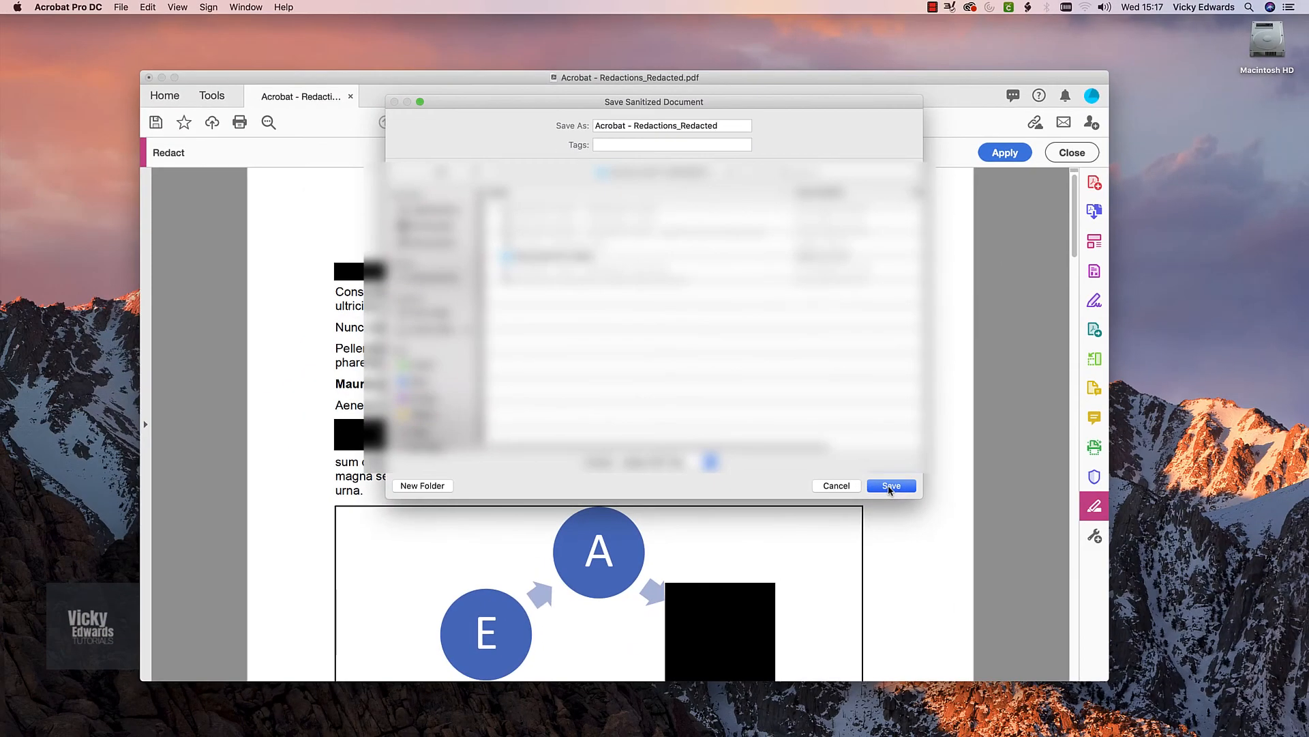
left_click(888, 486)
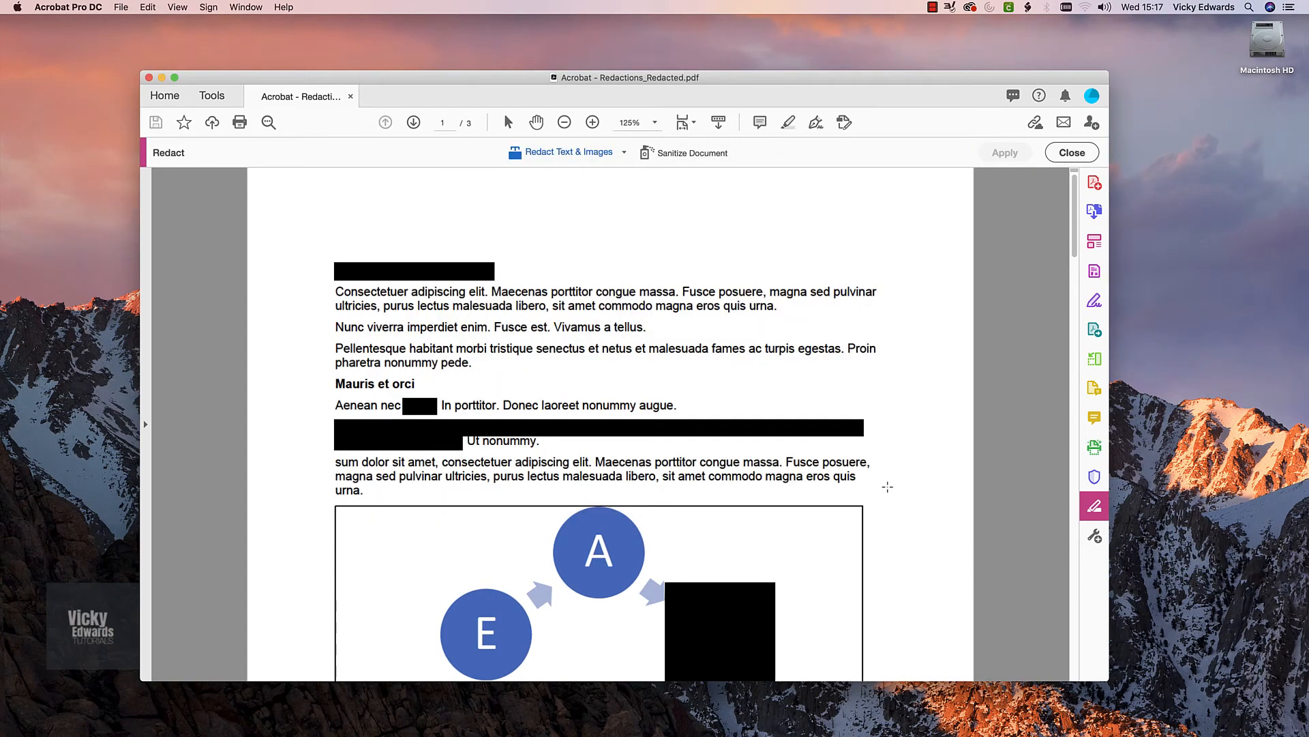
Check the blacked-out text, diagram area and page 2 in the saved redacted document.
scroll(992, 275, "down", 5)
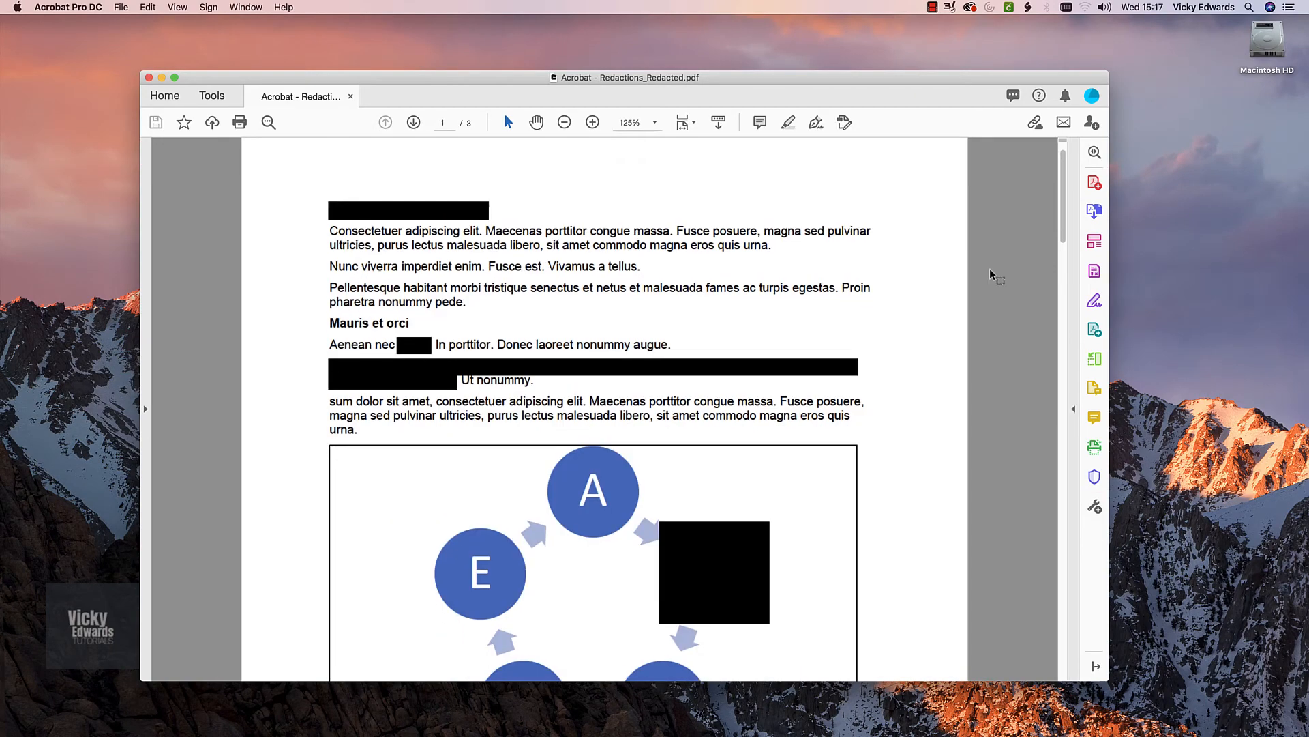
scroll(992, 275, "down", 15)
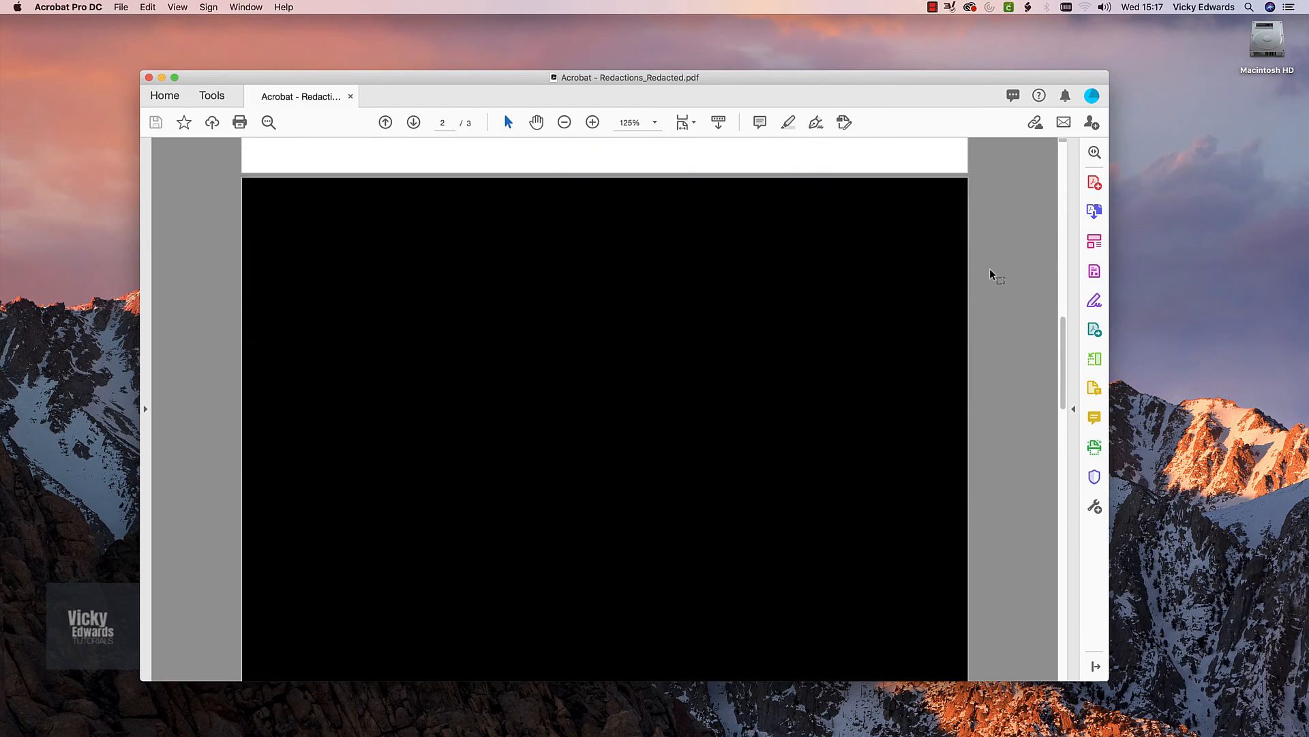
scroll(997, 345, "up", 15)
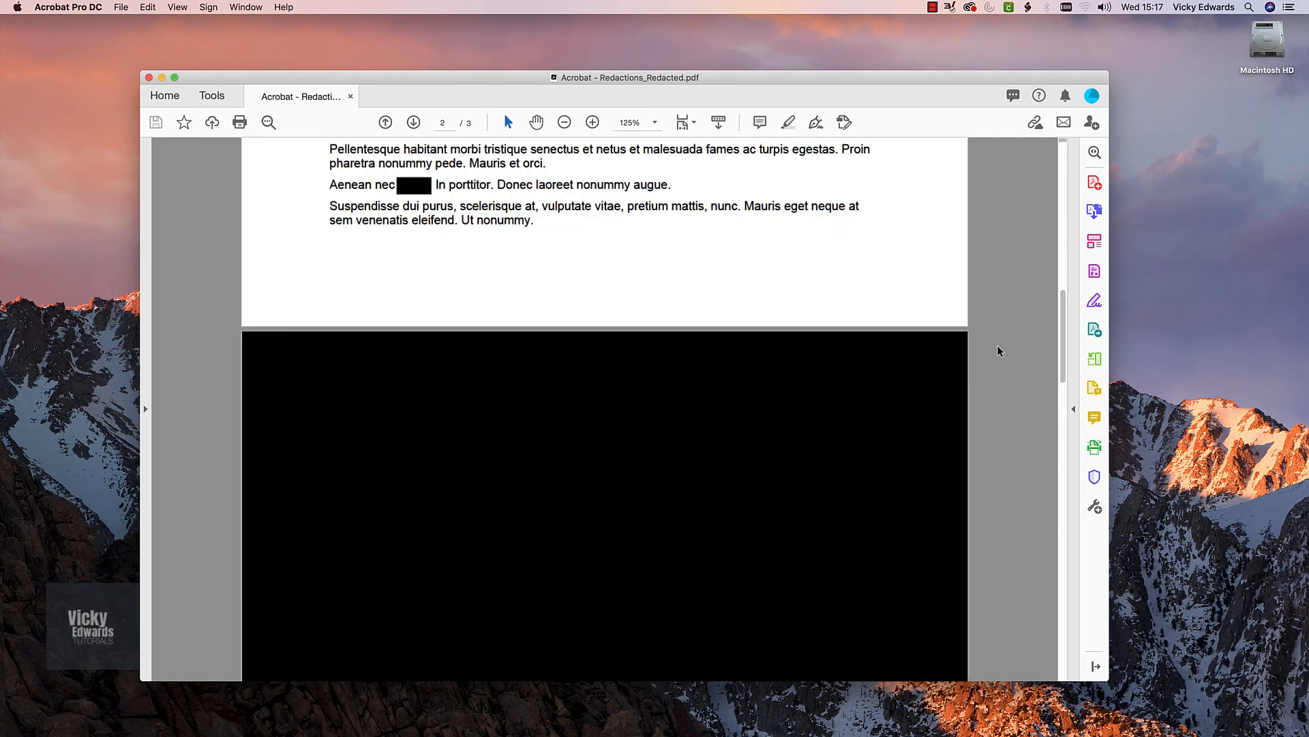